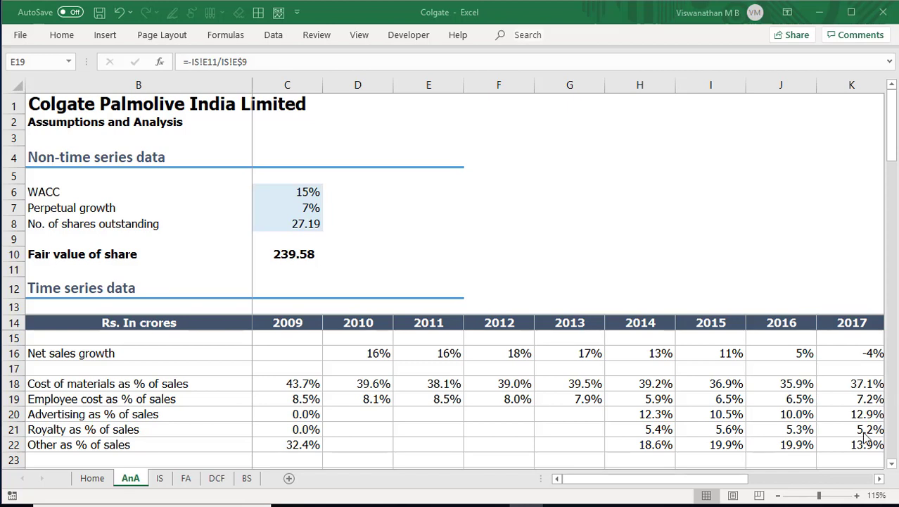
- Review the AnA sheet's projected assumptions and select the 2019E–2022E cost ratios from materials to other costs
click(878, 480)
click(878, 480)
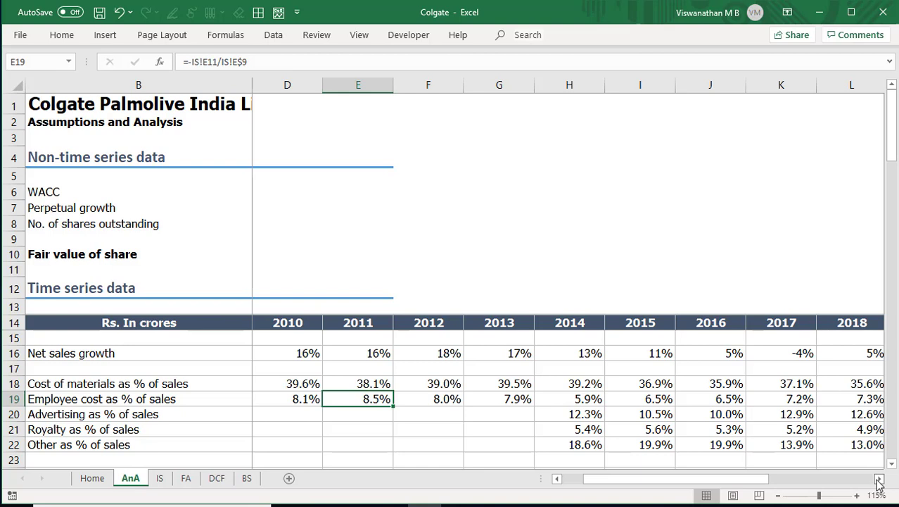
click(878, 479)
click(878, 479)
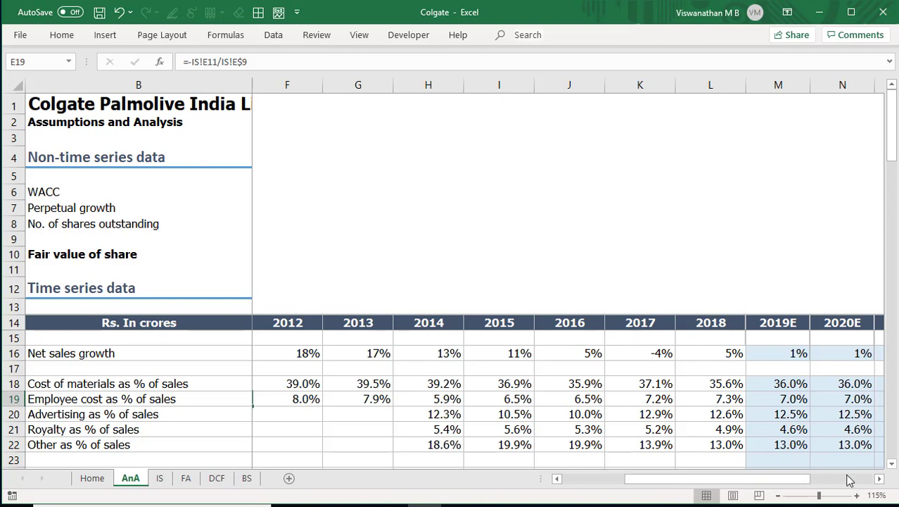
click(879, 479)
click(879, 478)
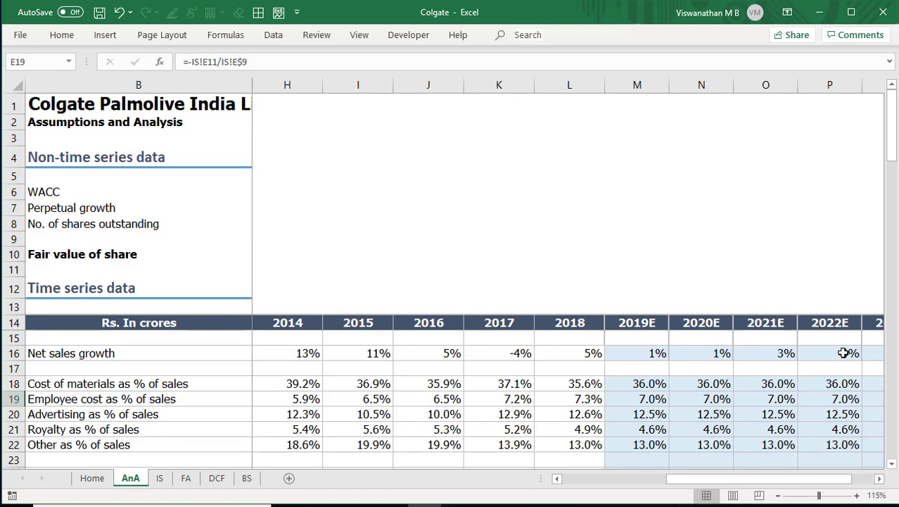
scroll(845, 348, down, 1)
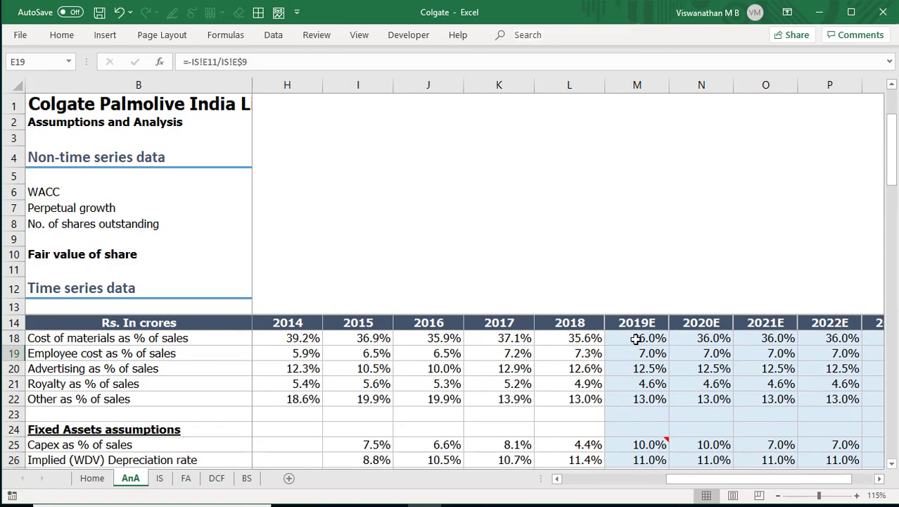
drag(636, 338, 830, 398)
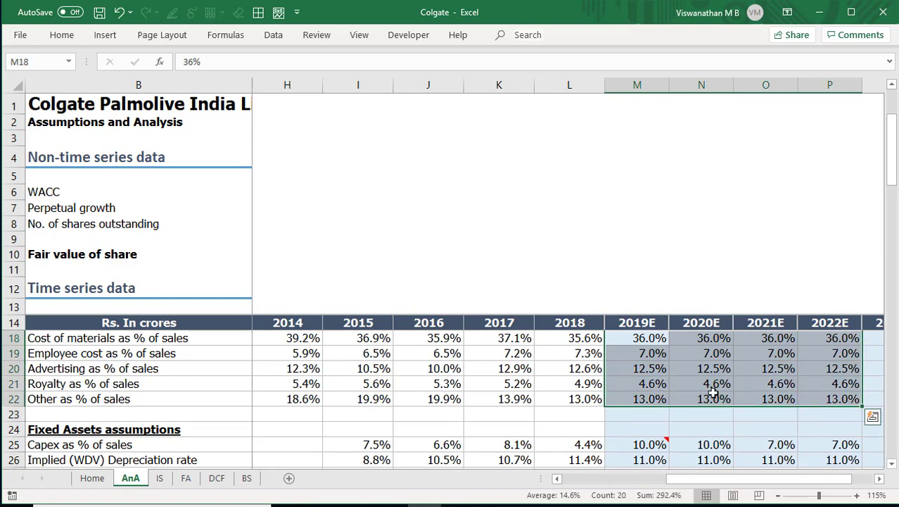
- Inspect the IS sheet's projected net sales formulas and the 2019E cost of material and EBIT formulas
click(159, 478)
click(806, 160)
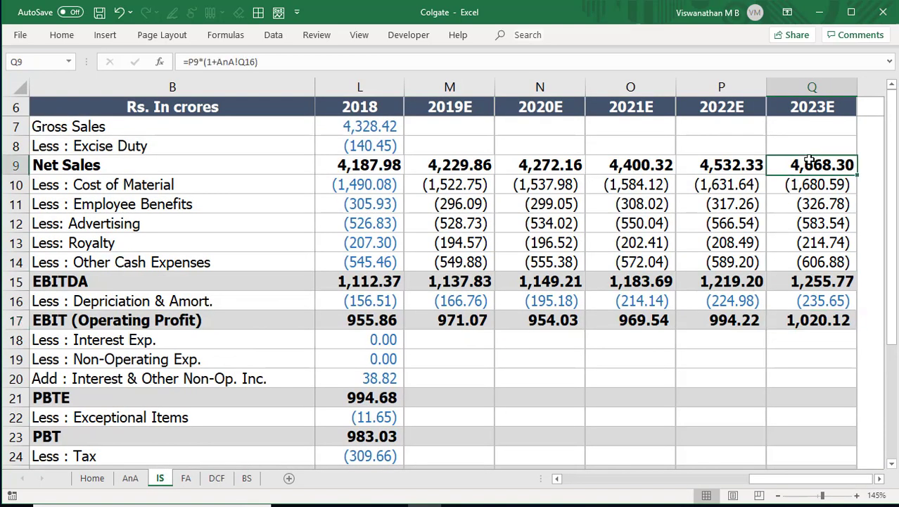
click(445, 164)
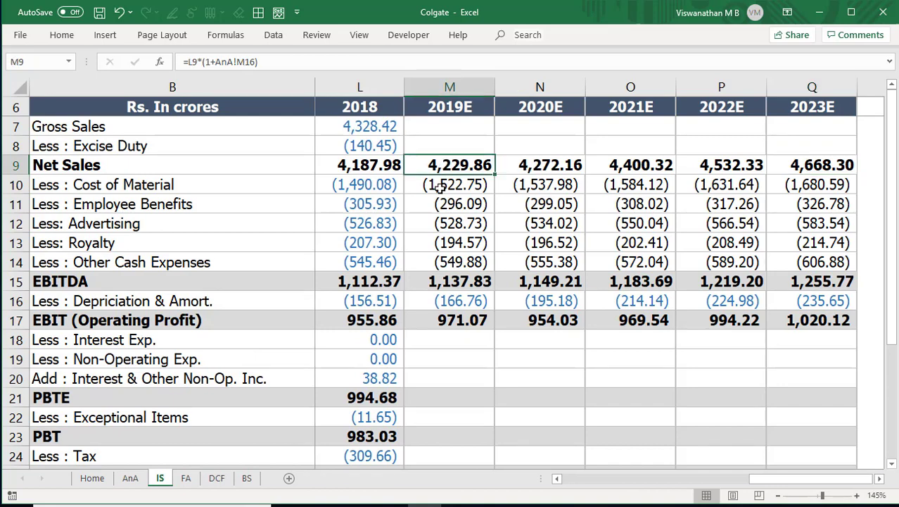
click(439, 184)
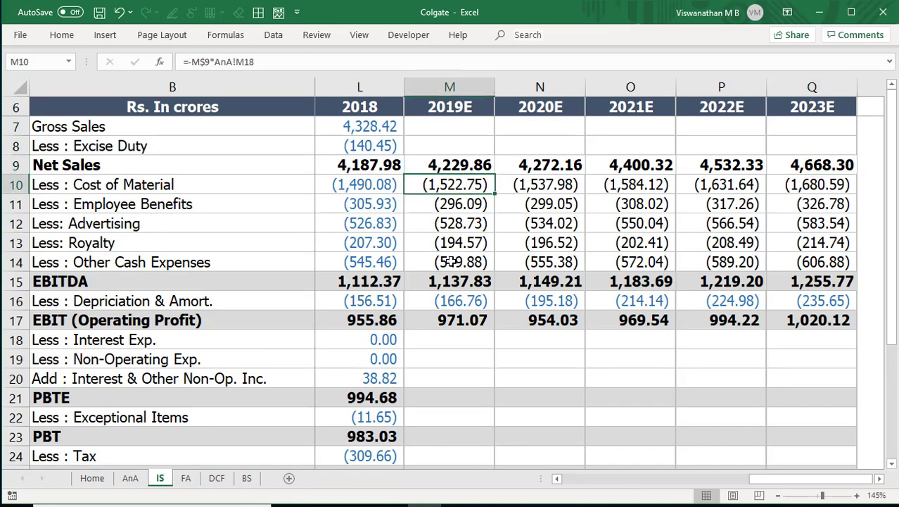
click(460, 322)
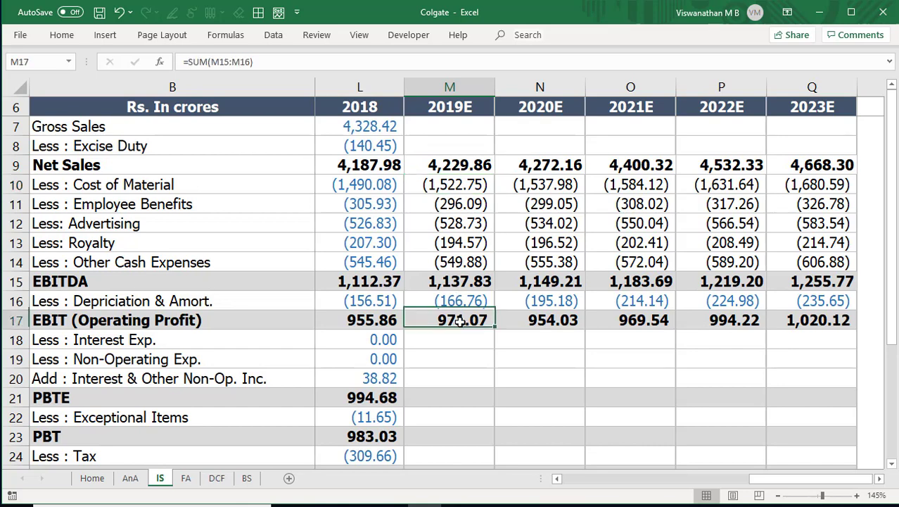
- Inspect the free cash flow, equity value and fair value per share formulas on the DCF sheet
click(216, 480)
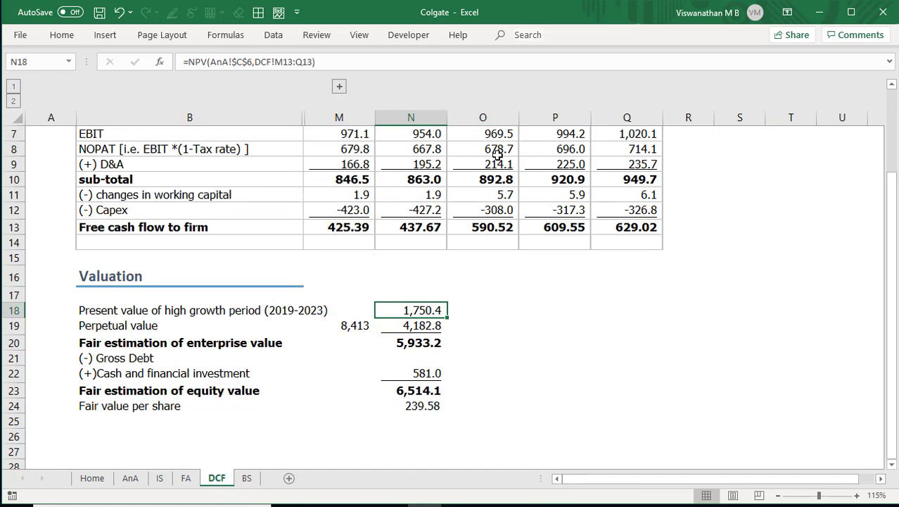
click(413, 225)
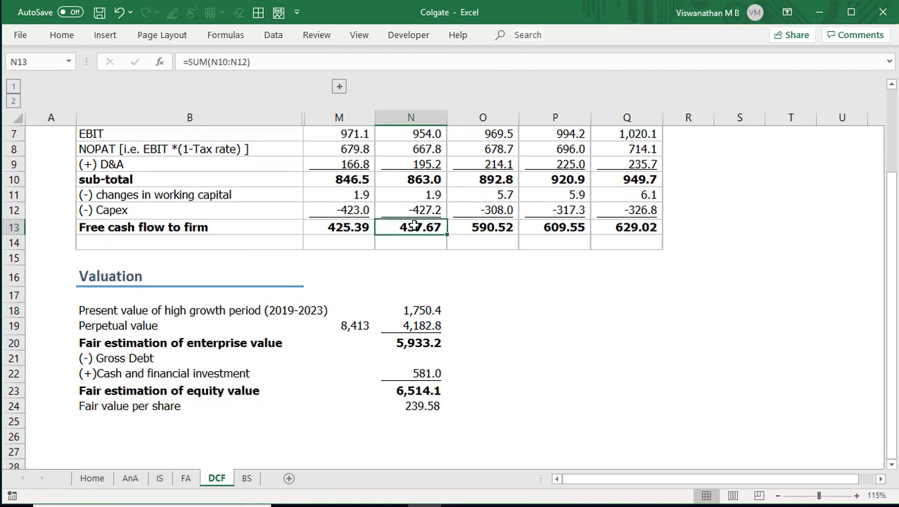
click(411, 389)
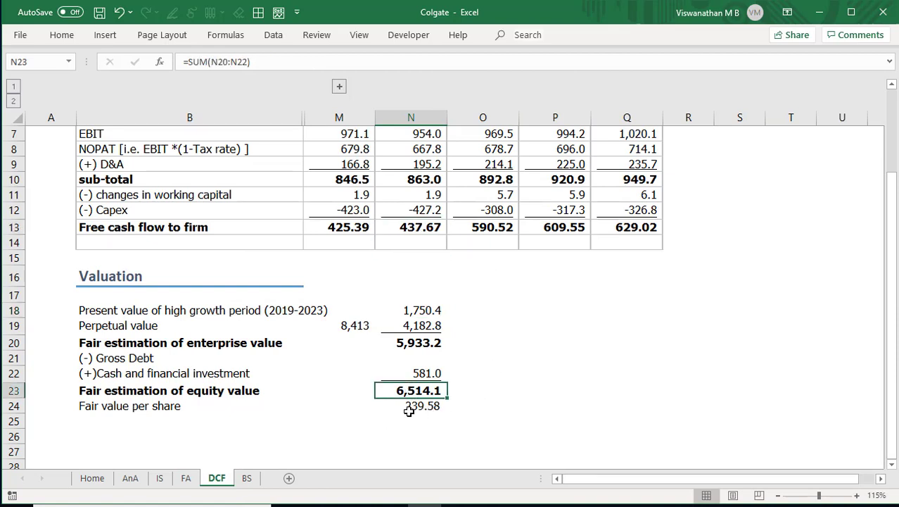
click(409, 411)
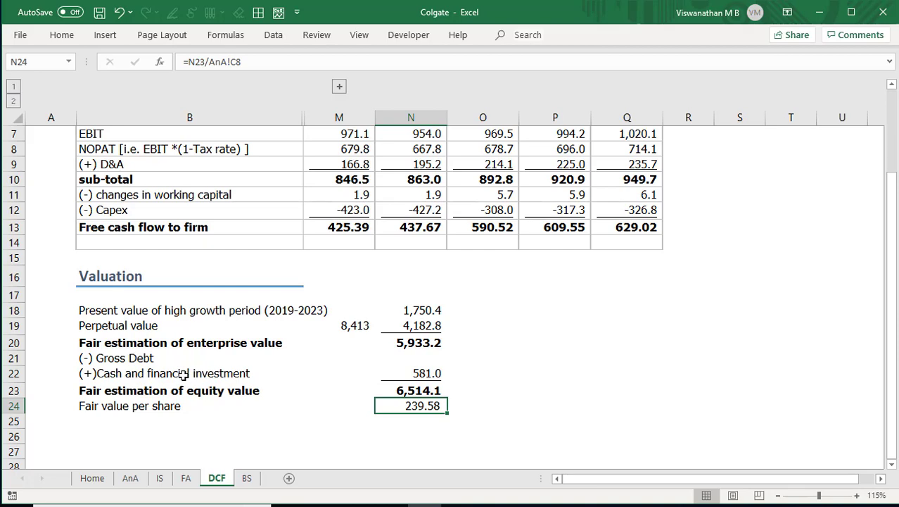
- Return to the AnA sheet and review the royalty as % of sales row from 2017 through 2023E
click(160, 478)
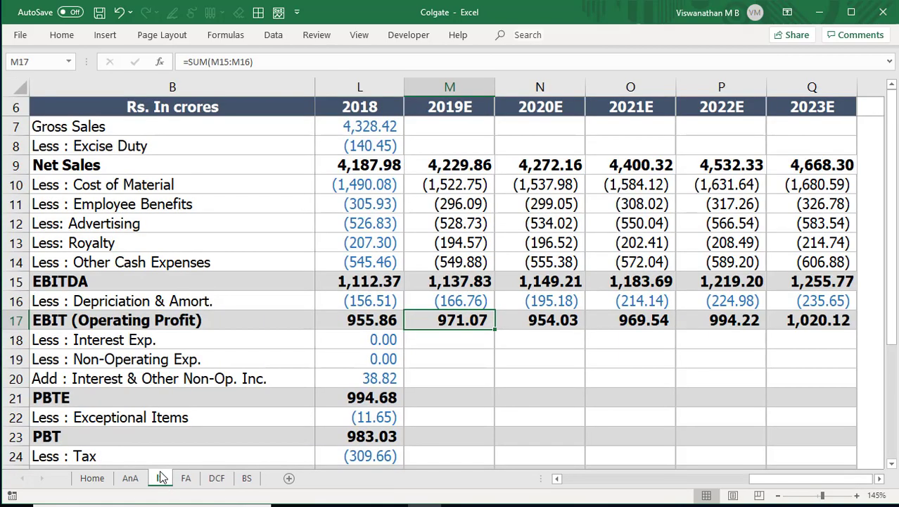
click(130, 477)
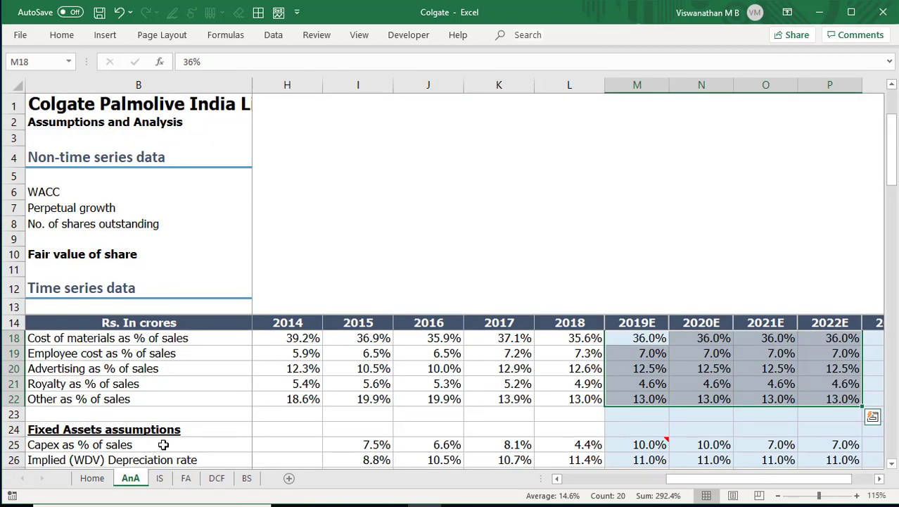
click(496, 383)
scroll(563, 392, up, 1)
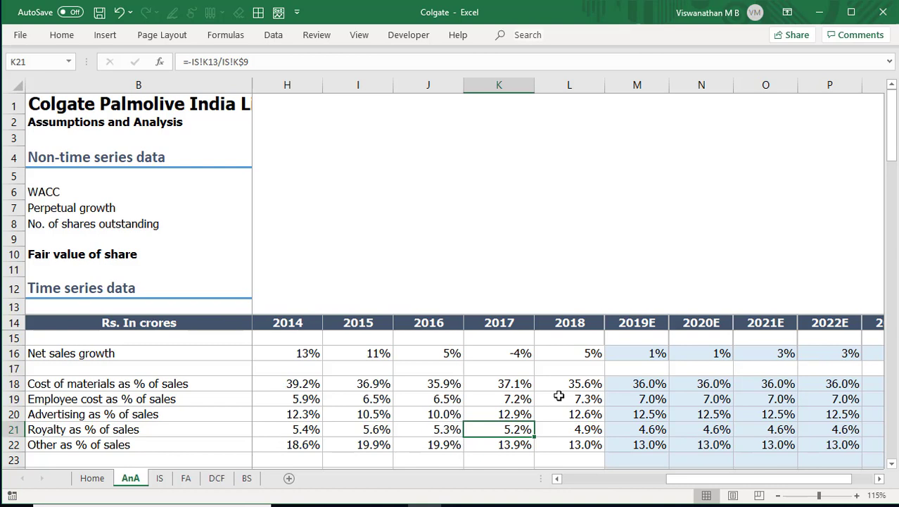
key(Right)
key(Right)
key(Right)
key(Right)
key(Right)
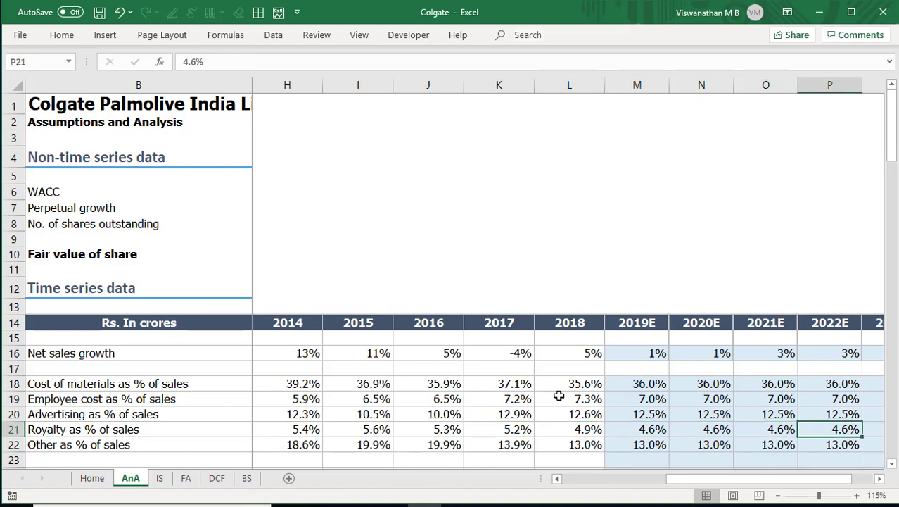
key(Right)
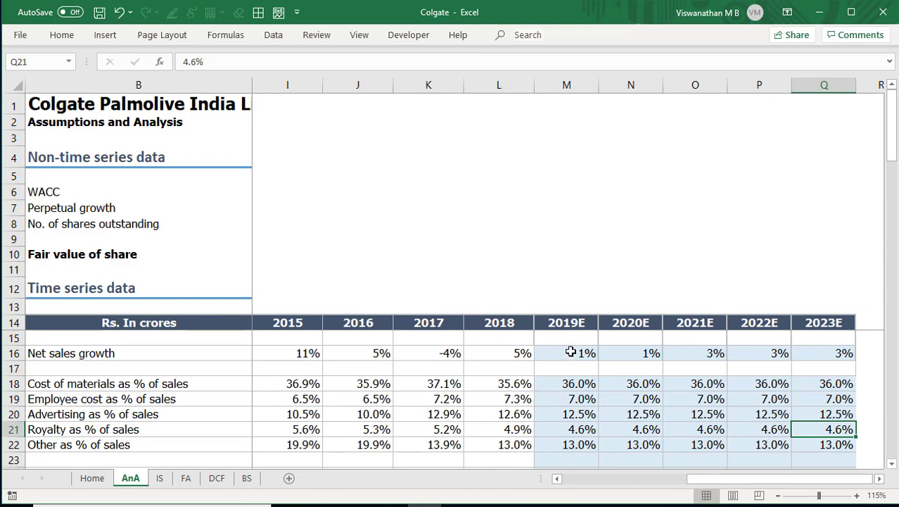
- Examine the 2019E–2023E assumptions for net sales growth and cost of materials as % of sales
drag(574, 351, 802, 346)
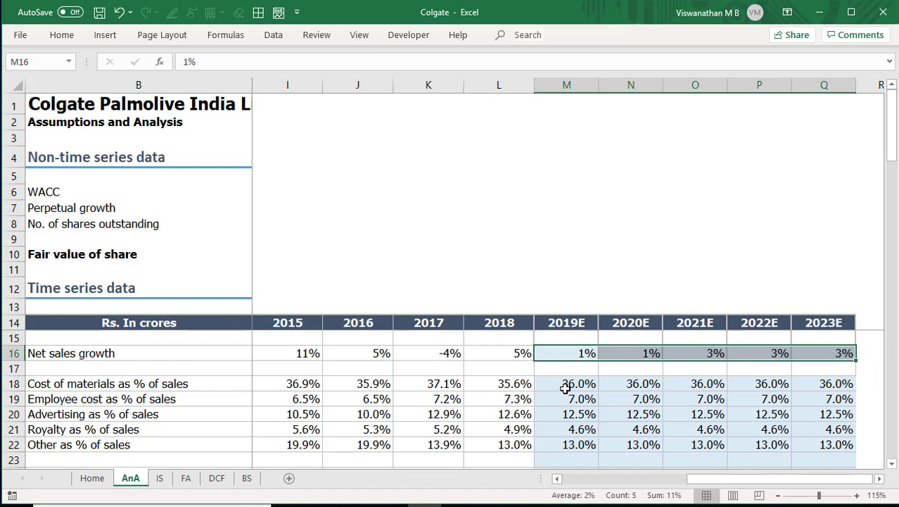
click(722, 397)
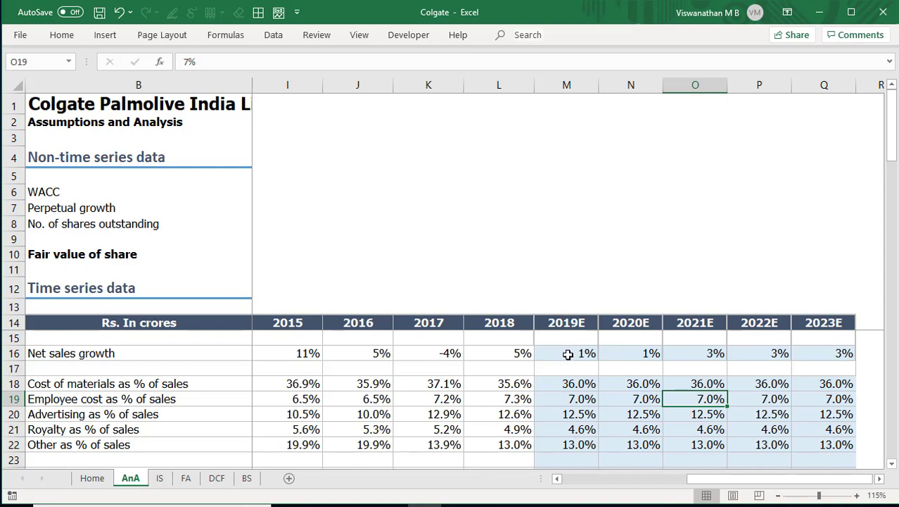
drag(568, 354, 819, 353)
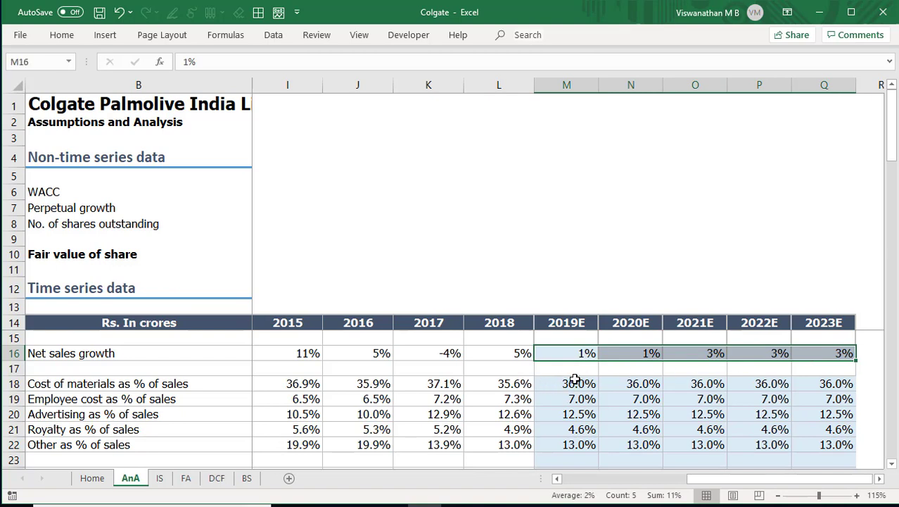
drag(578, 383, 820, 383)
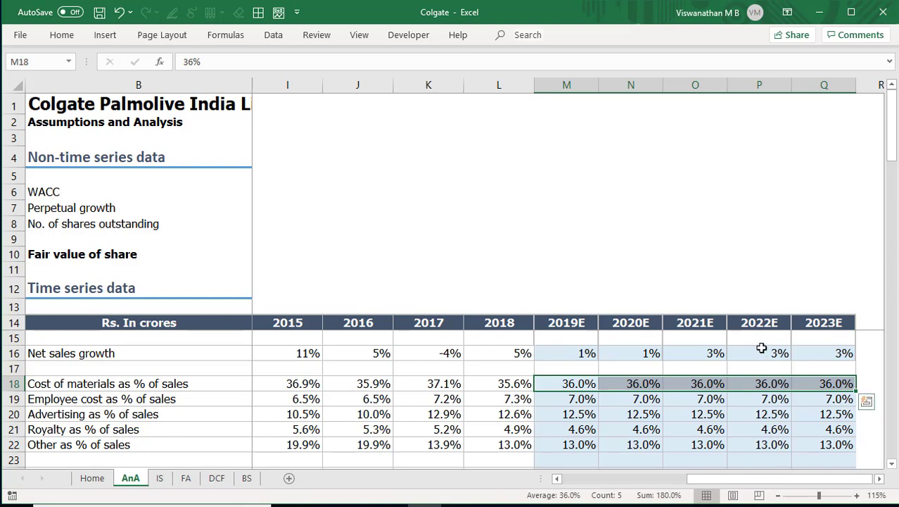
drag(590, 353, 843, 348)
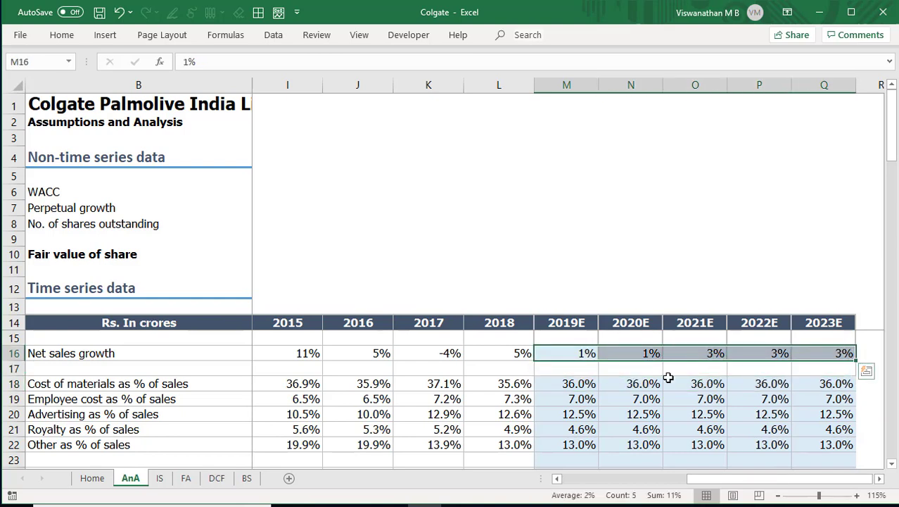
drag(580, 384, 837, 387)
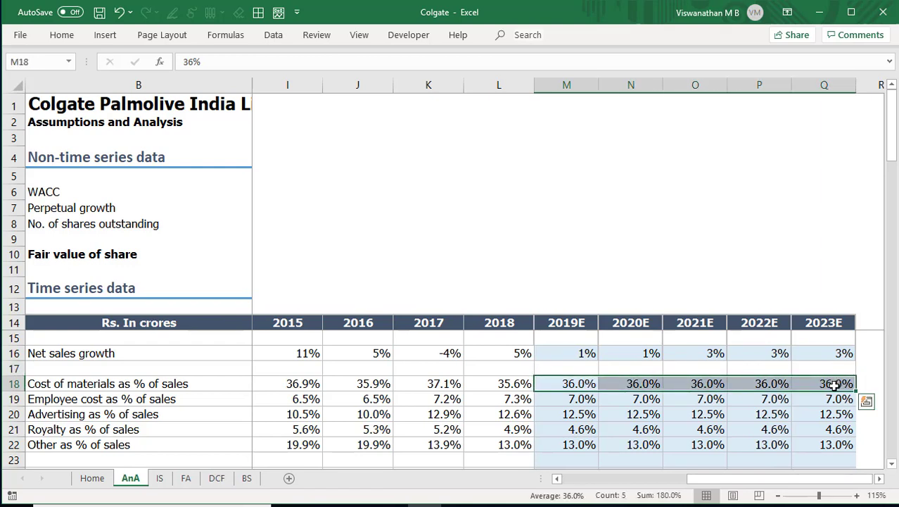
- Start a new scenario in the Scenario Manager and name it Base Case
click(590, 352)
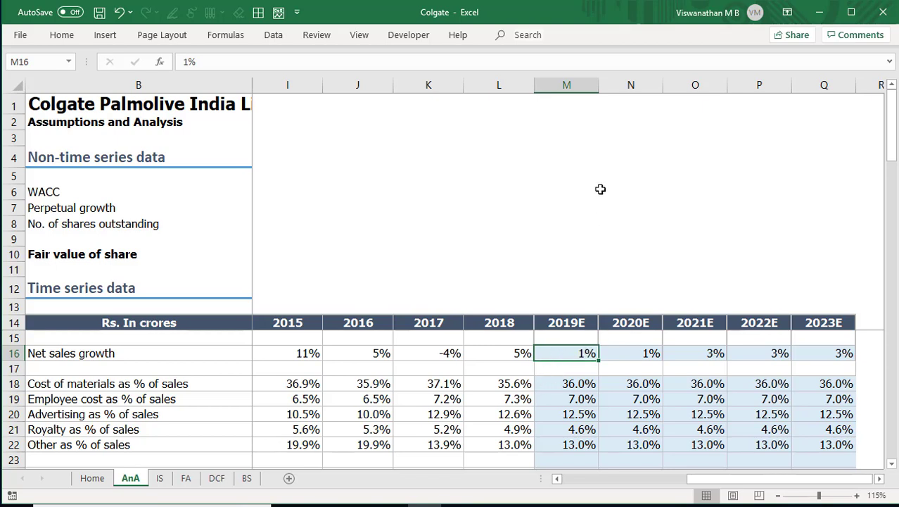
click(274, 35)
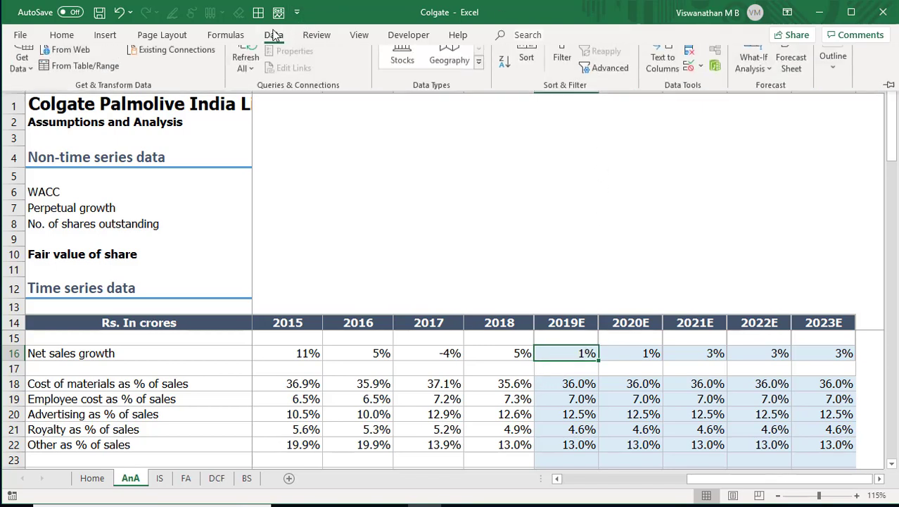
click(758, 90)
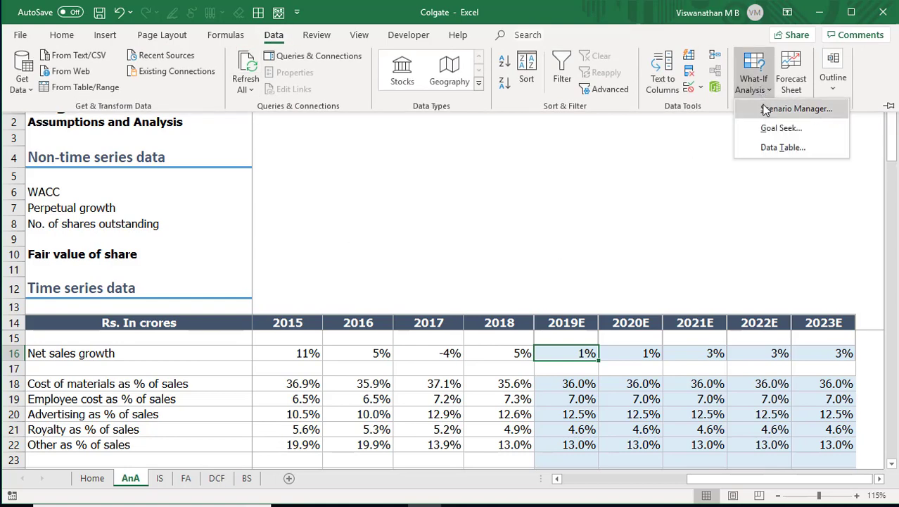
click(766, 110)
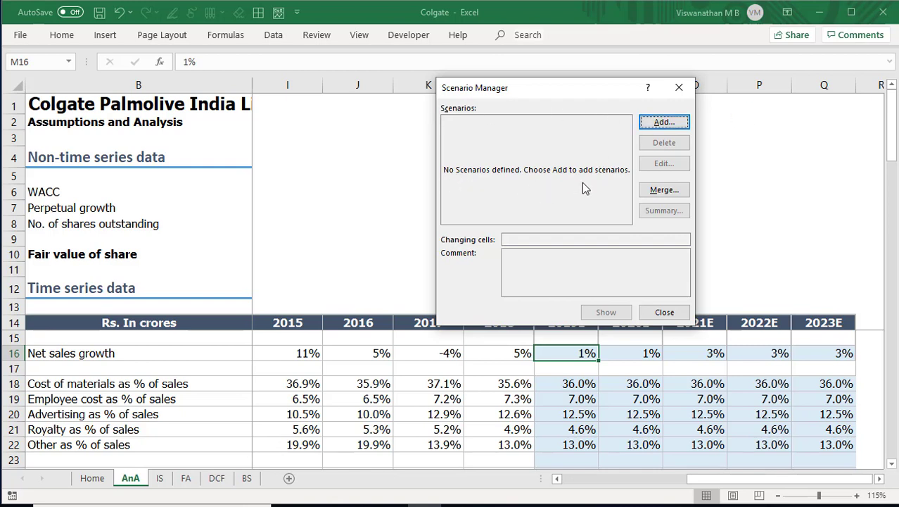
click(673, 120)
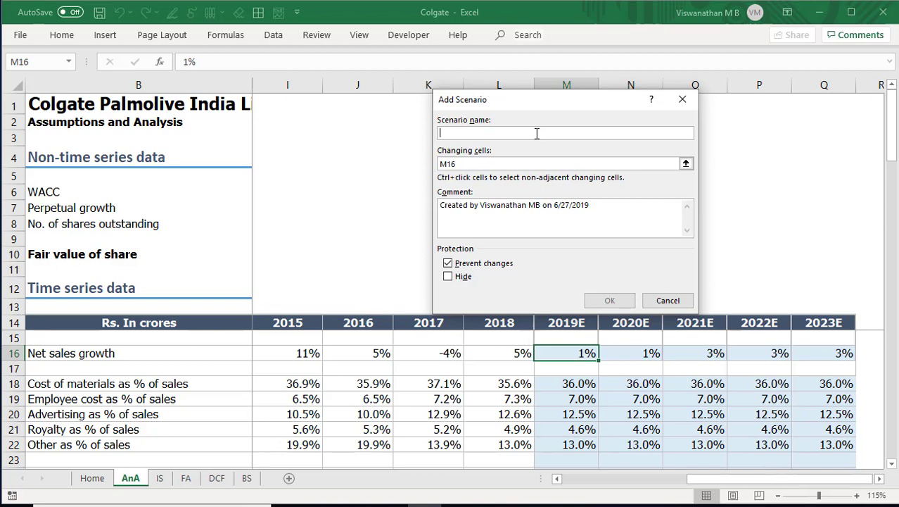
text(Base Case)
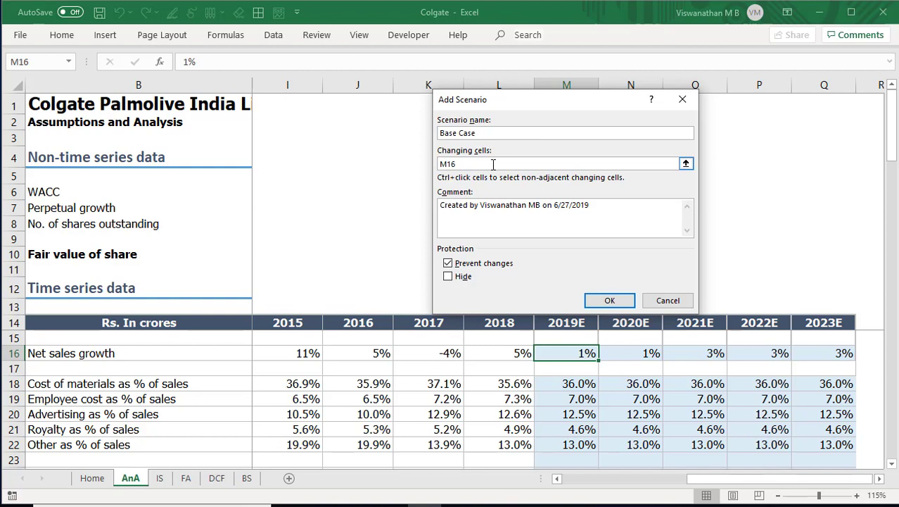
- Set the scenario's changing cells to the 2019E–2023E net sales growth and cost of materials ranges, M16:Q16 and M18:Q18, and proceed to the scenario values
click(493, 164)
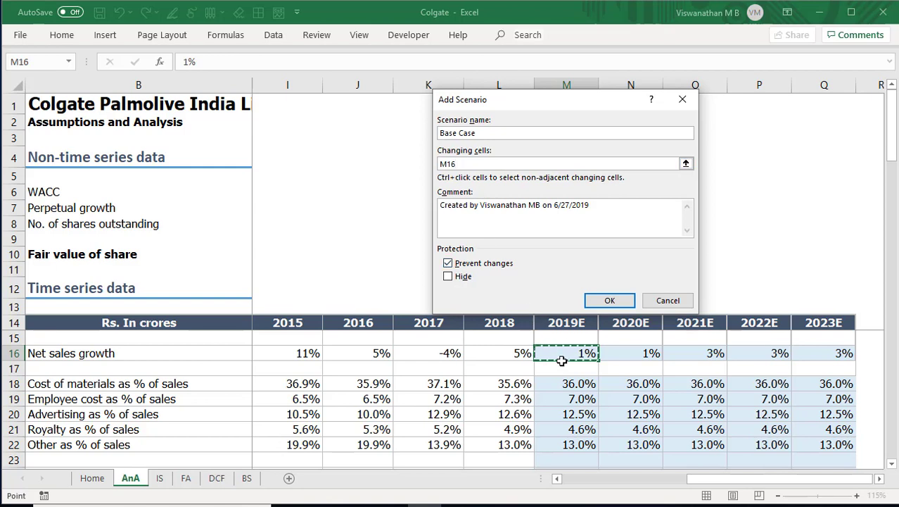
drag(561, 352, 816, 353)
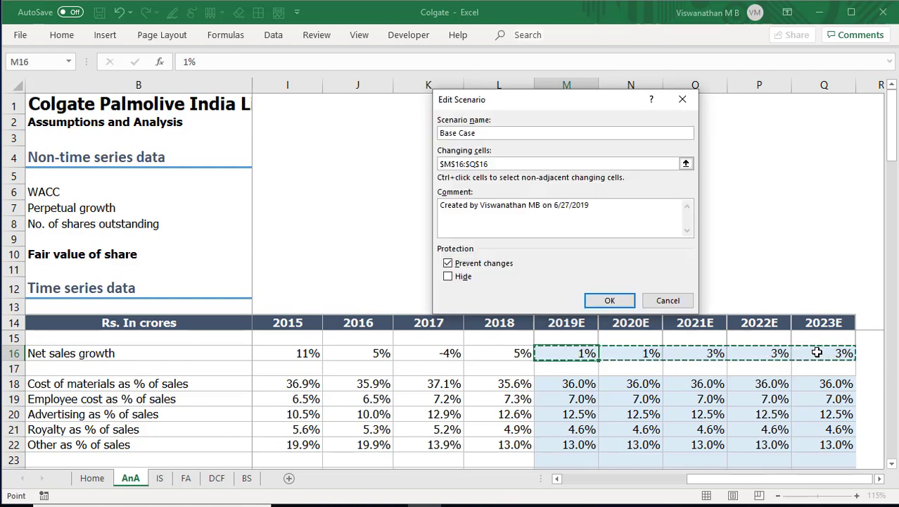
text(,)
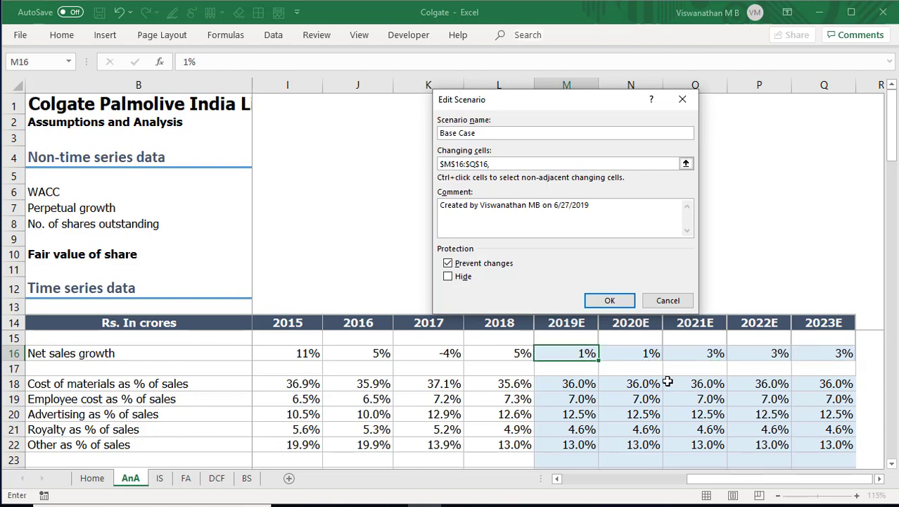
drag(582, 385, 834, 384)
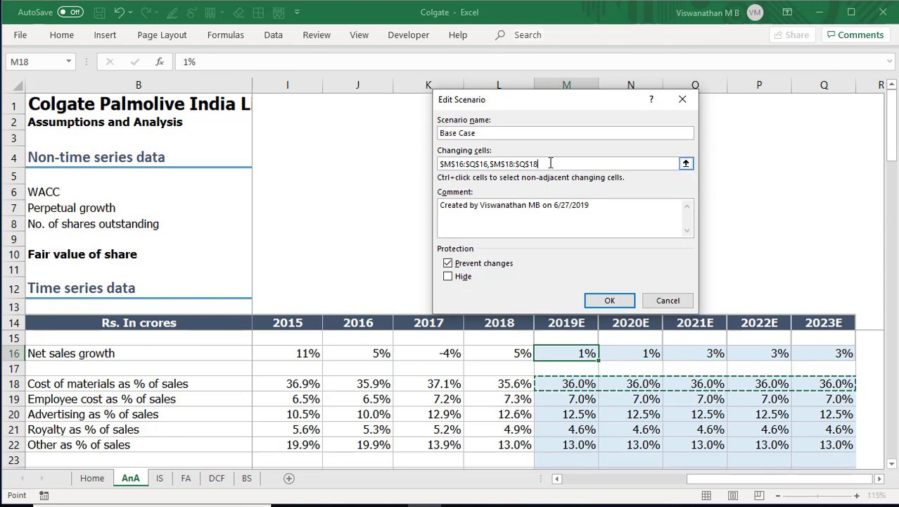
click(603, 303)
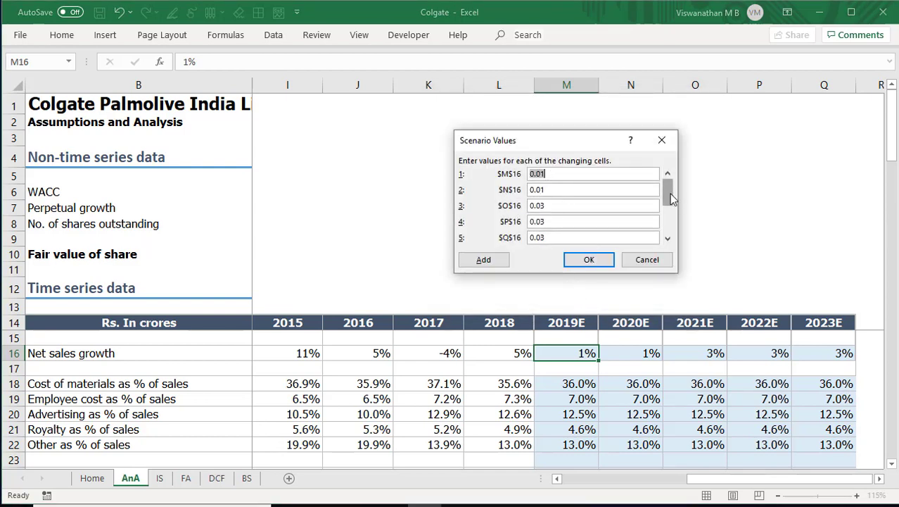
- Check the Base Case values for both assumption rows, save the scenario unchanged, and close the Scenario Manager
click(584, 203)
drag(670, 208, 669, 234)
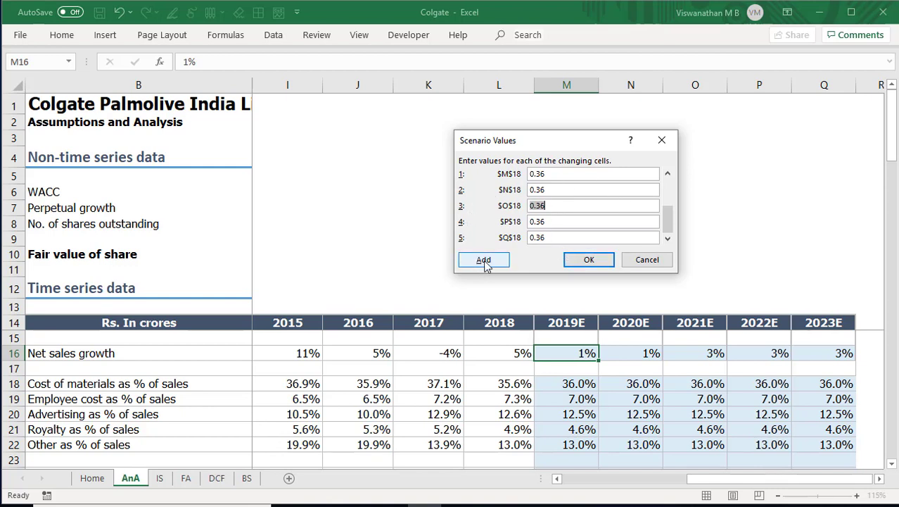
click(581, 265)
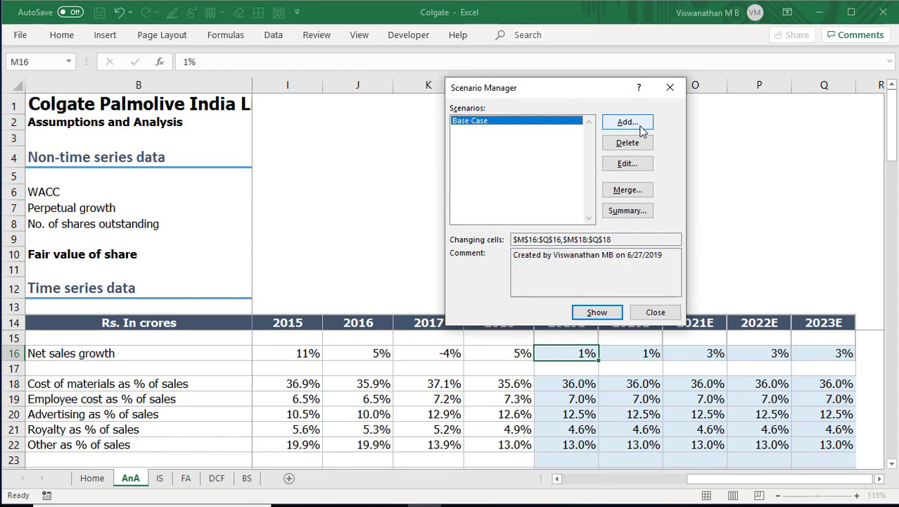
click(655, 312)
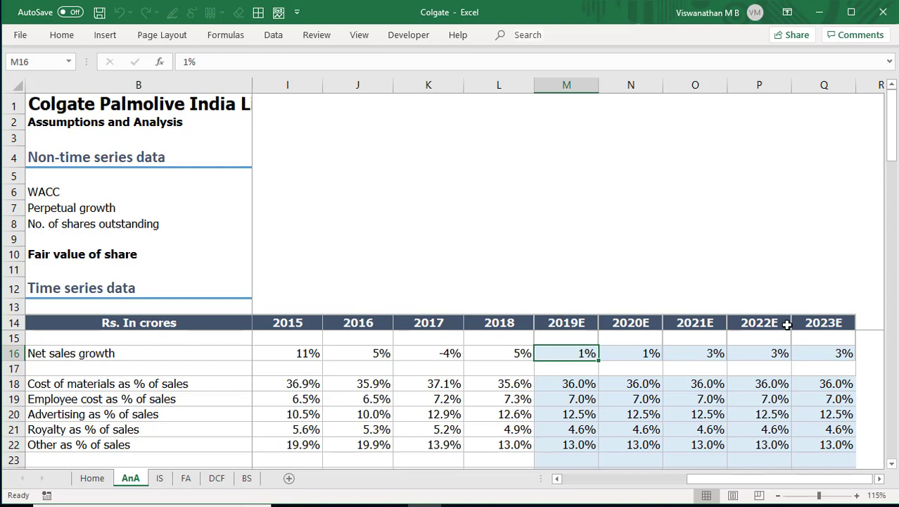
- Set net sales growth to -3% for 2020E and -5% for each year from 2021E to 2023E
key(Right)
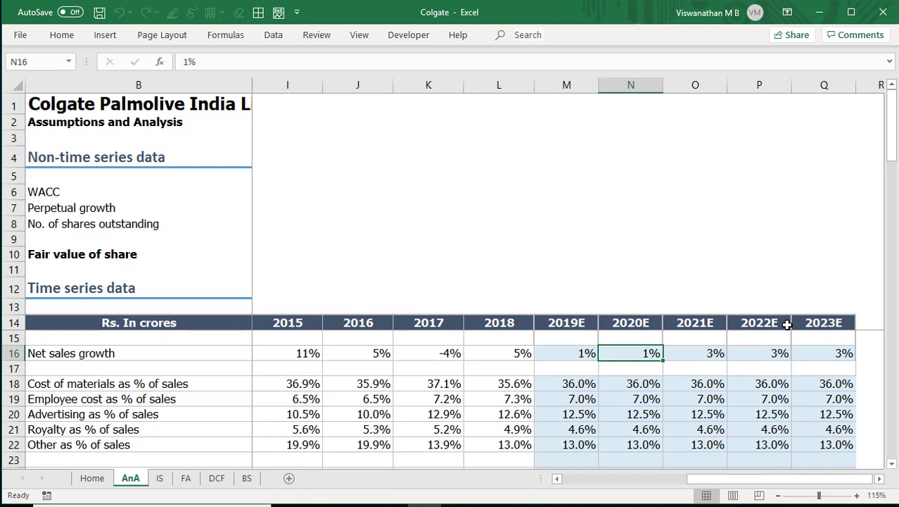
text(-3%)
key(Right)
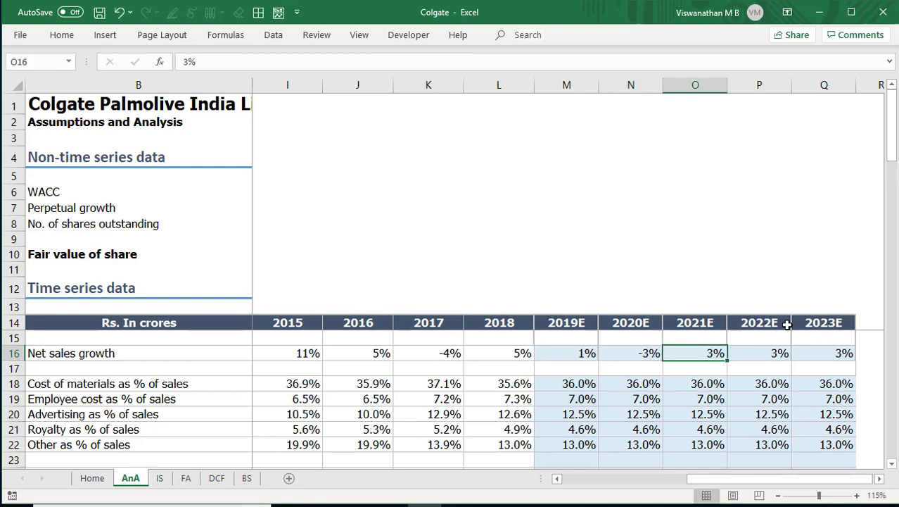
text(-5%)
key(Right)
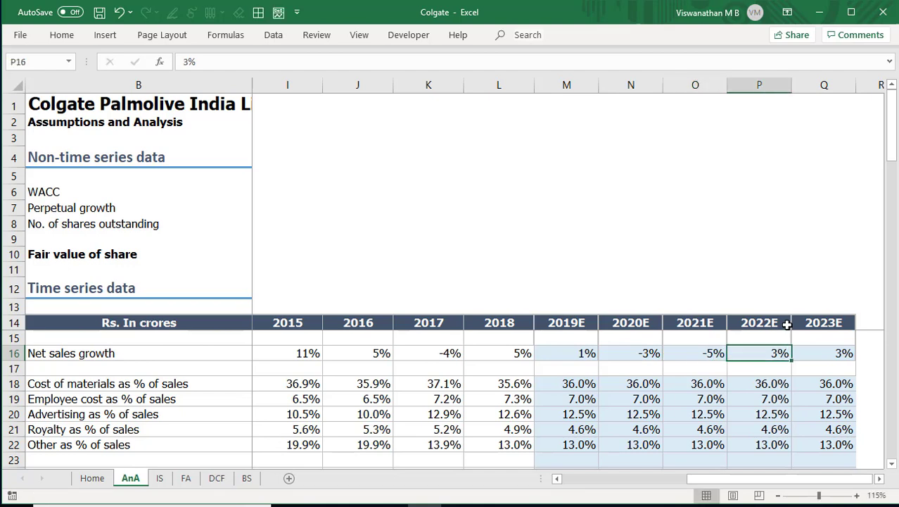
text(-5%)
key(Right)
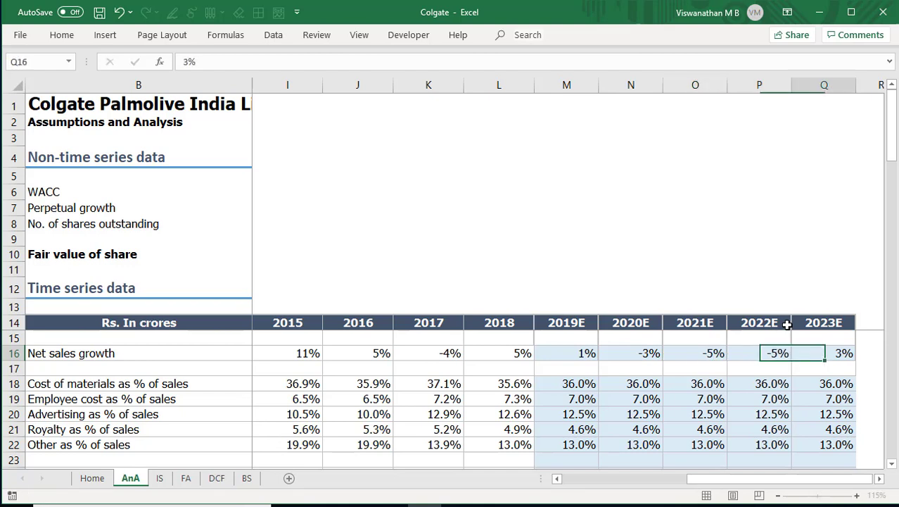
text(-5%)
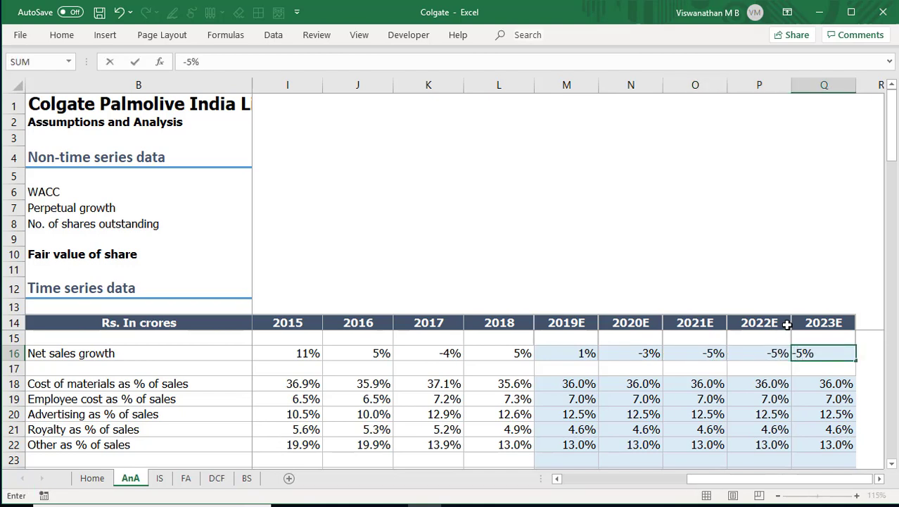
key(Return)
- Set cost of materials as % of sales to 37% for 2020E, 38% for 2021E, and 39% for both 2022E and 2023E
key(Left)
key(Left)
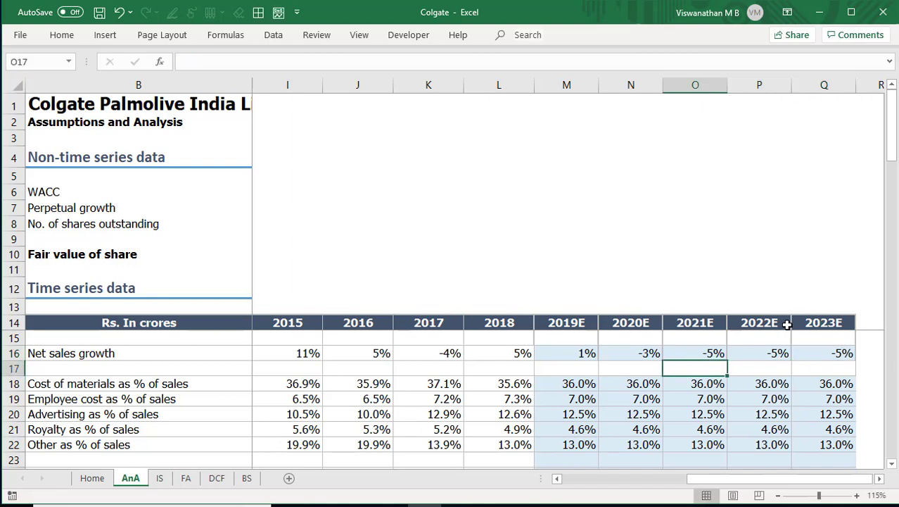
key(Down)
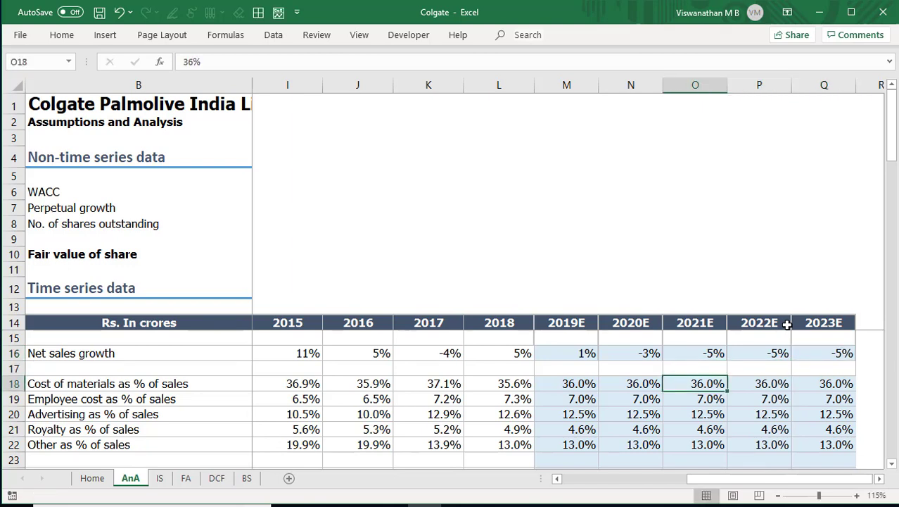
key(Left)
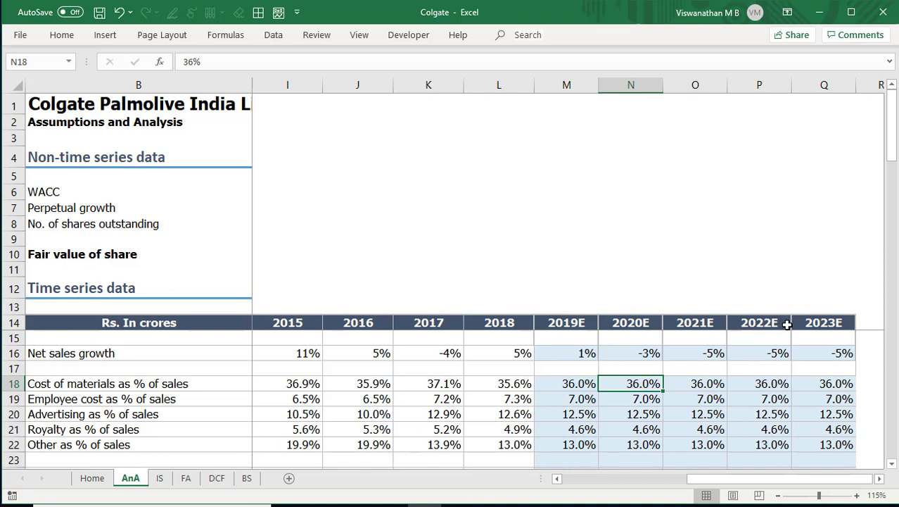
text(37%)
key(Tab)
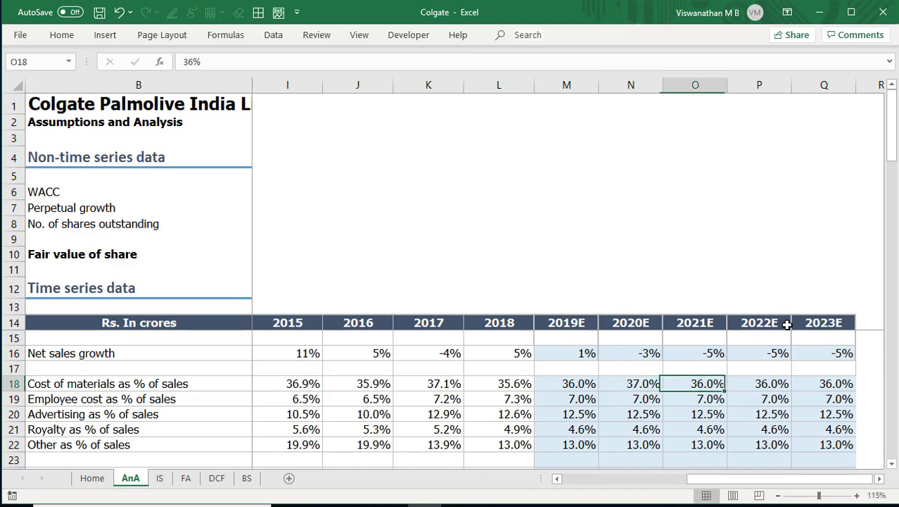
text(38%)
key(Tab)
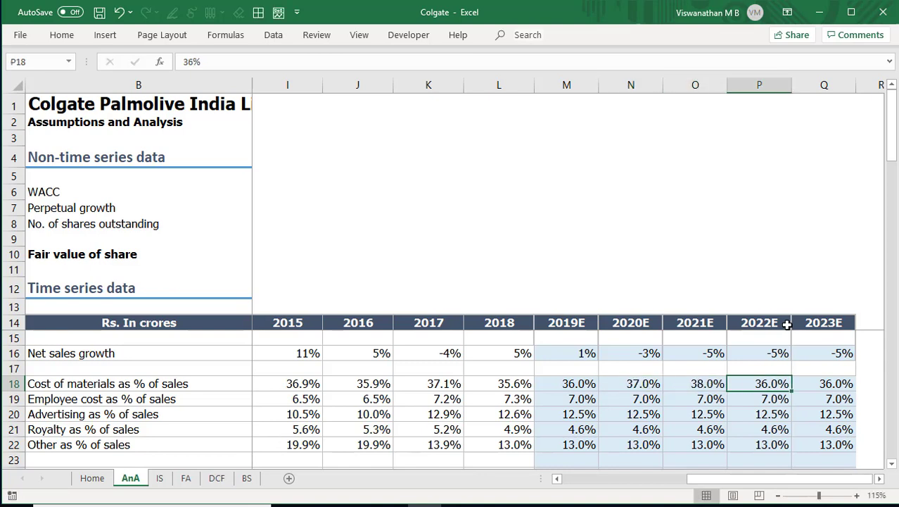
text(39%)
key(Tab)
text(39%)
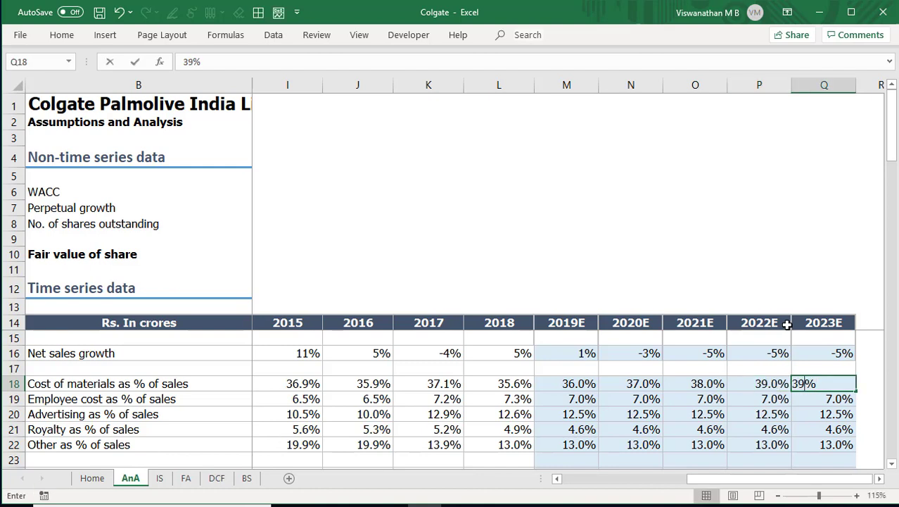
key(Tab)
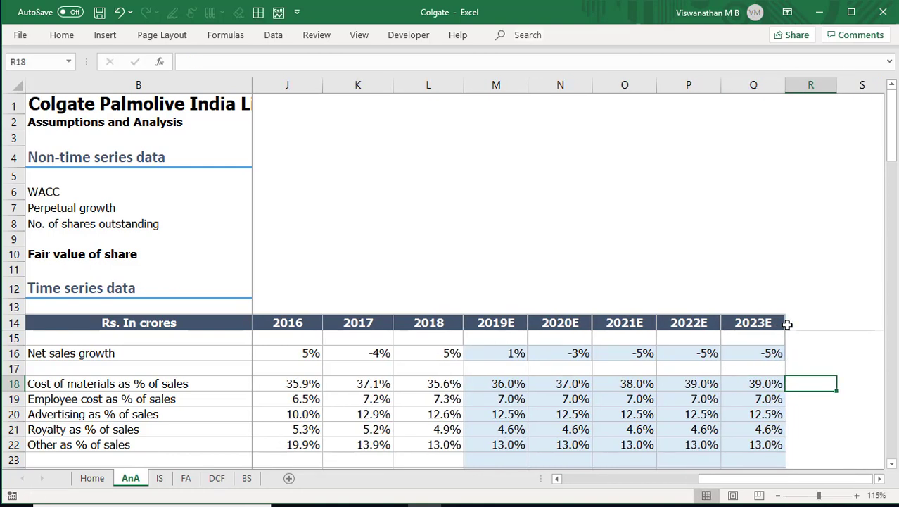
- Start another scenario in the Scenario Manager and name it Intense competition
click(274, 37)
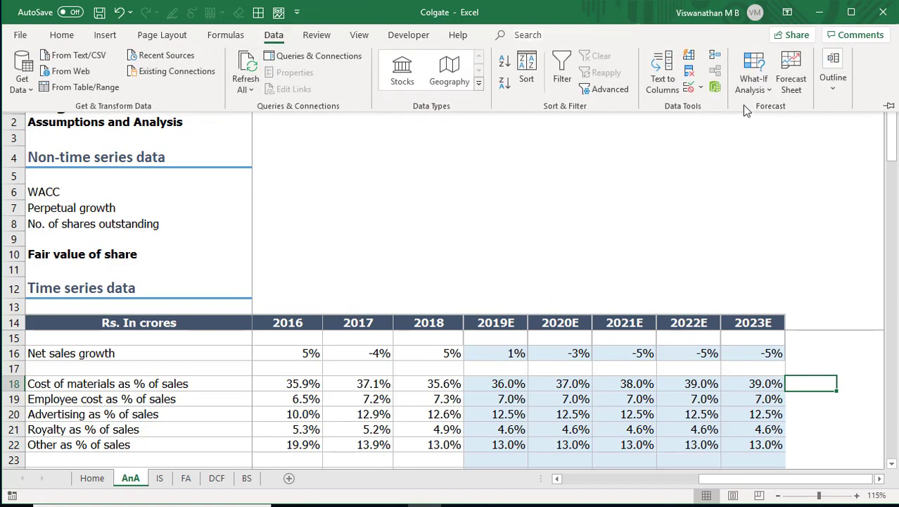
click(754, 83)
click(765, 110)
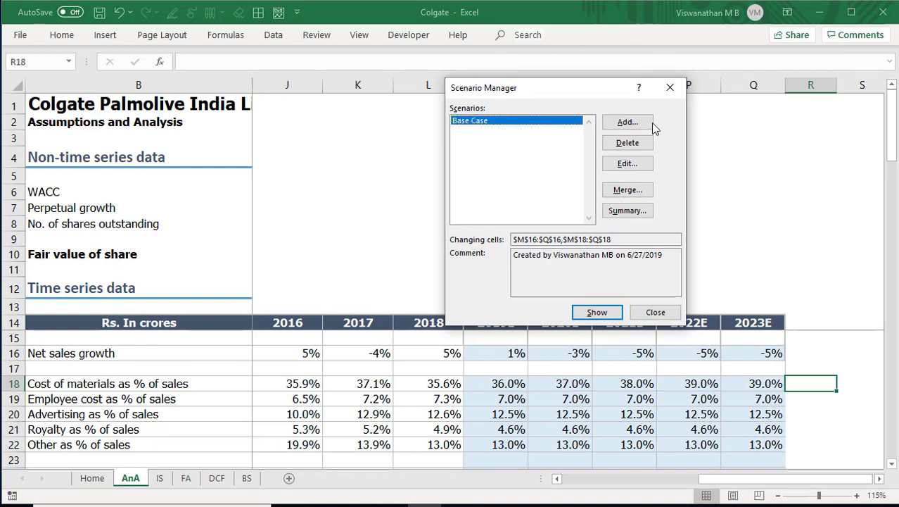
click(627, 125)
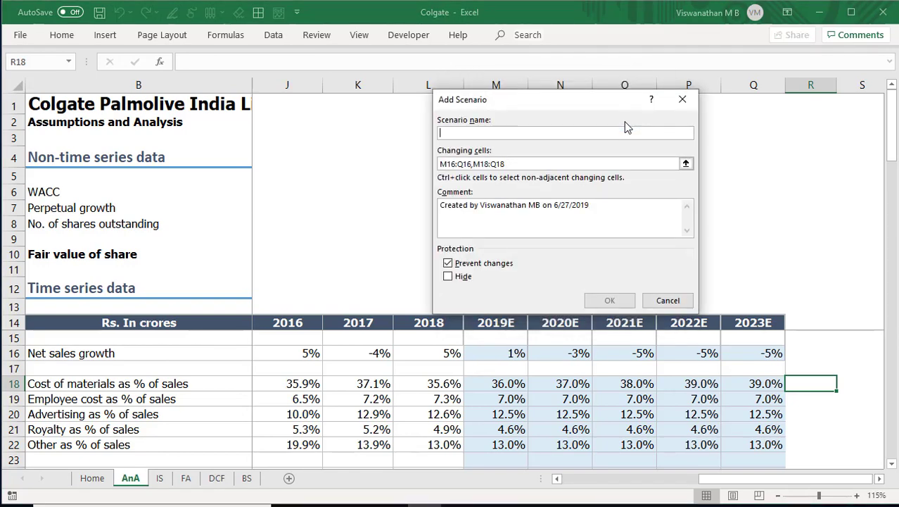
text(Intense)
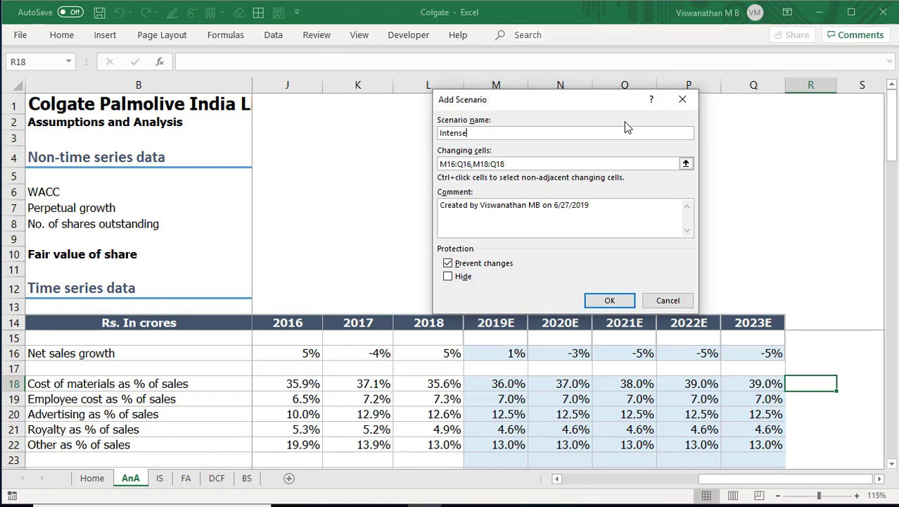
text(competition)
- Keep M16:Q16 and M18:Q18 as the changing cells, save the scenario with the current sheet values, and close the Scenario Manager
click(472, 133)
click(525, 164)
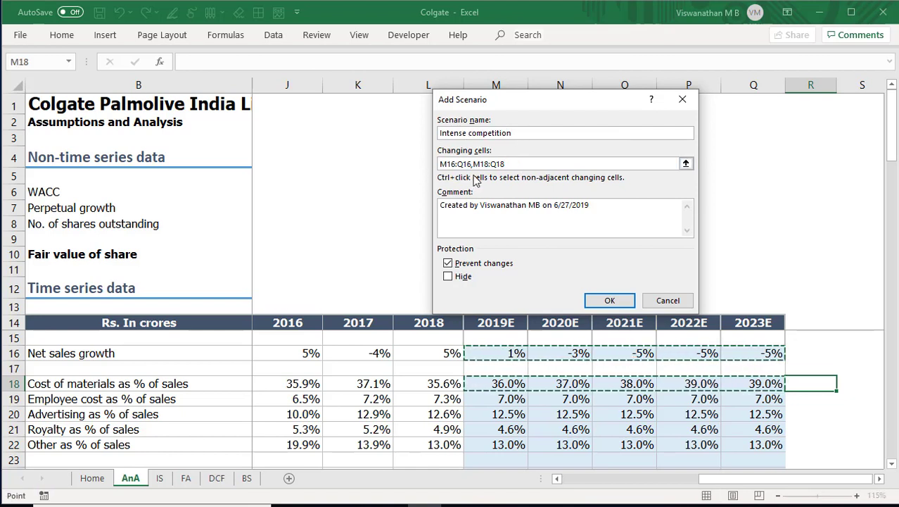
click(612, 301)
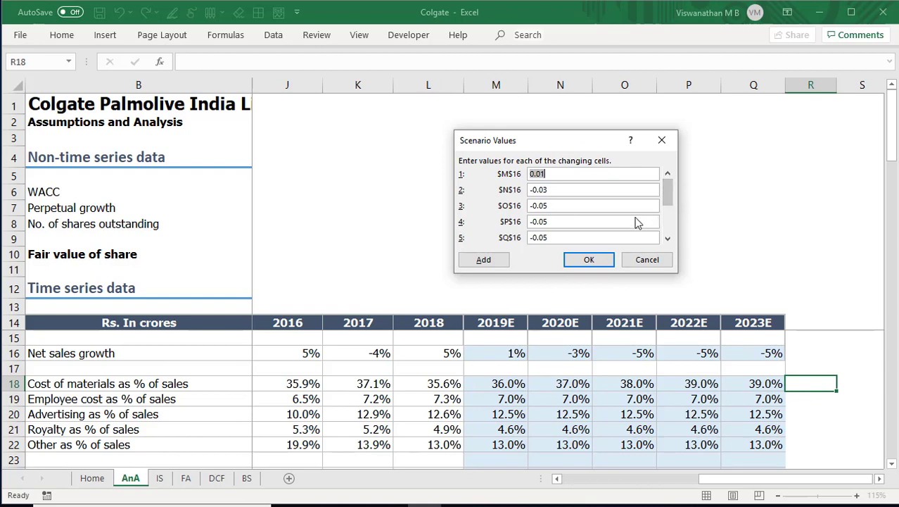
click(599, 266)
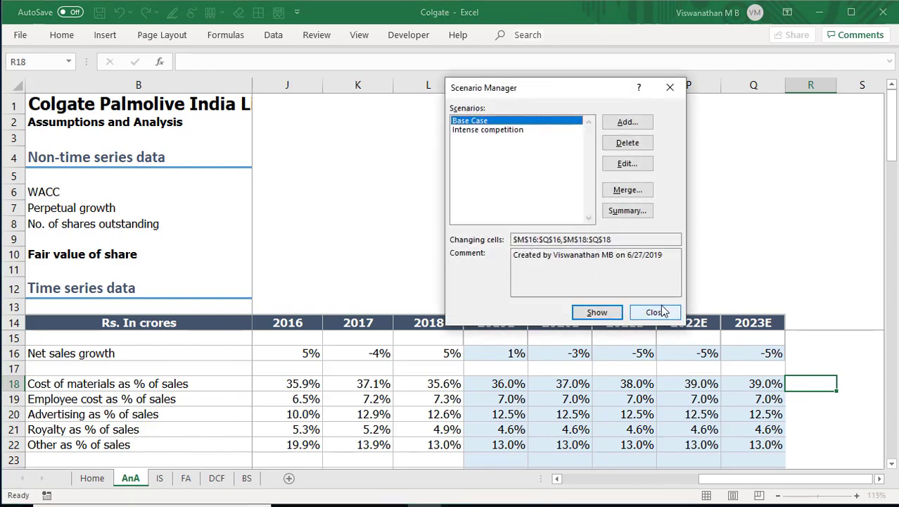
click(657, 311)
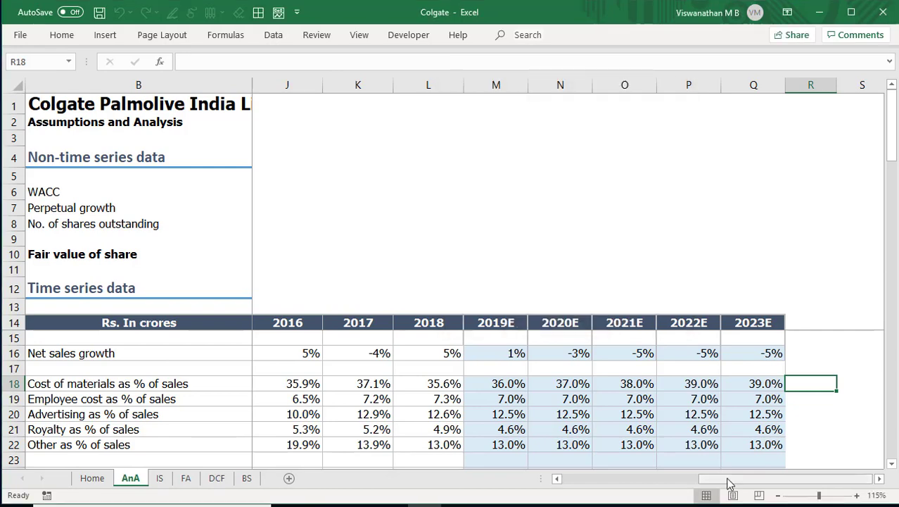
- Show the Base Case and Intense competition scenarios in turn from the Scenario Manager to compare the fair value of share
drag(697, 480, 562, 478)
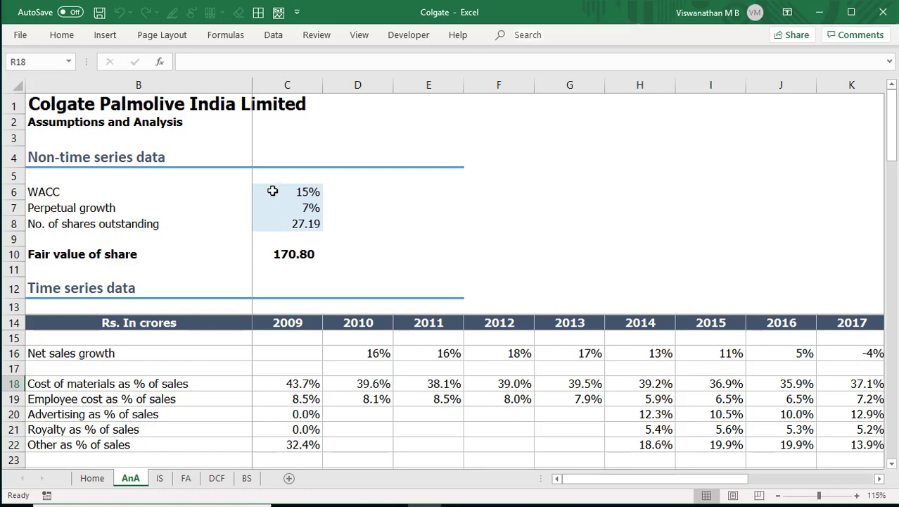
click(276, 35)
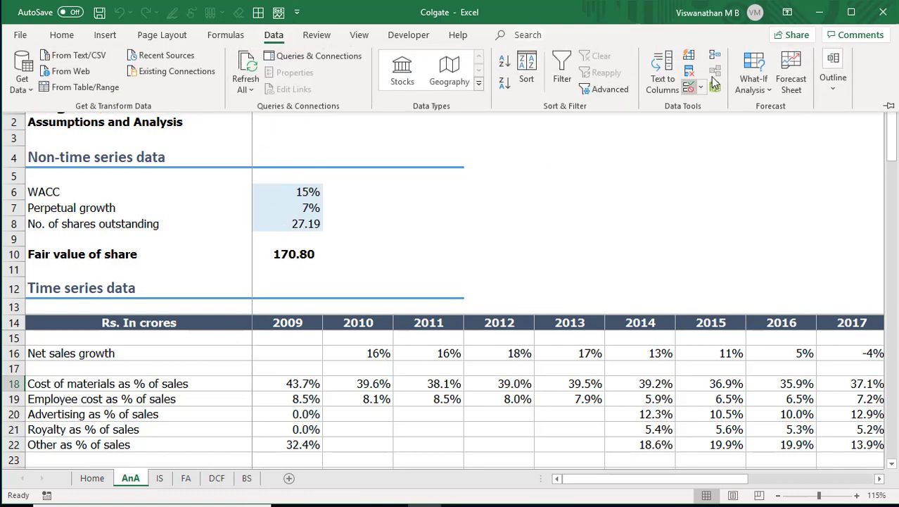
click(753, 78)
click(745, 112)
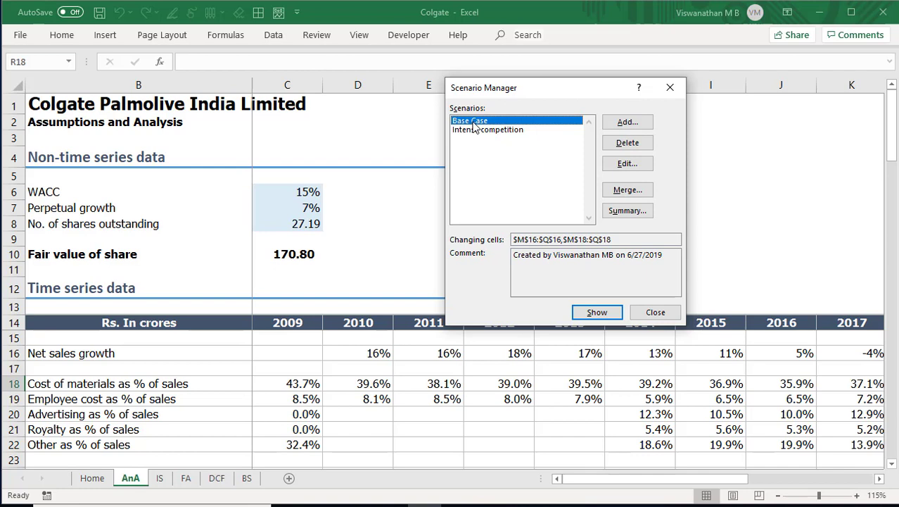
click(609, 314)
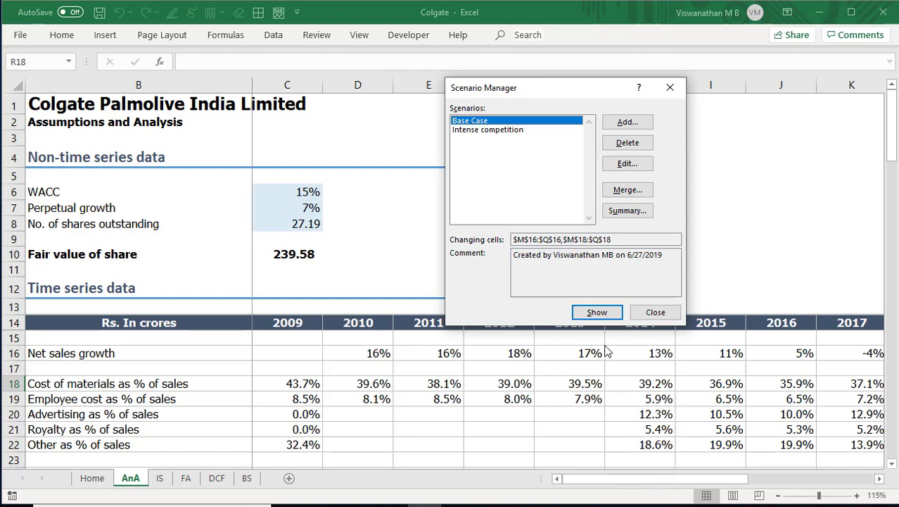
click(488, 130)
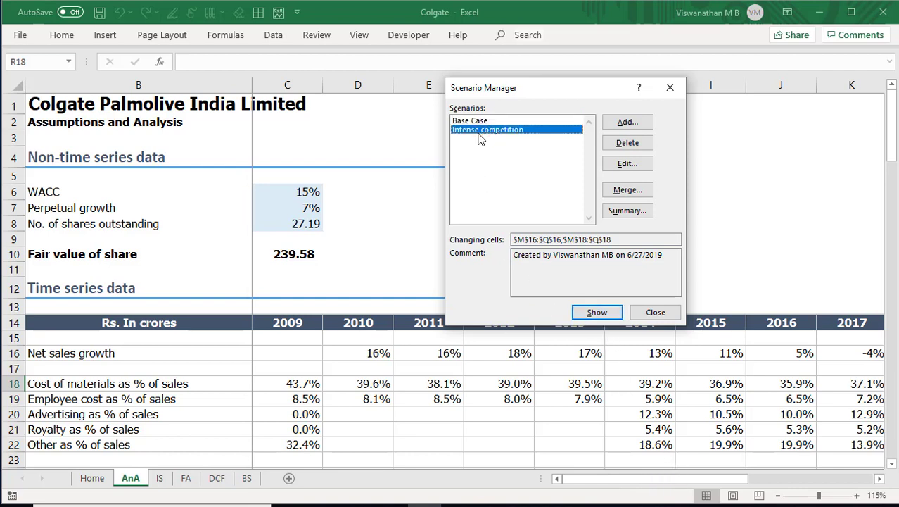
click(597, 311)
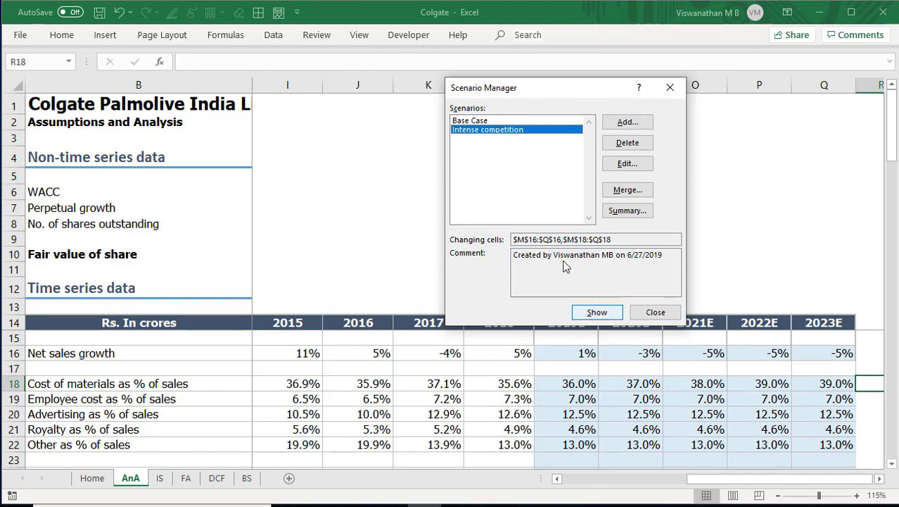
- Switch to Base Case and back to Intense competition to compare the 2019E–2023E growth and material cost assumptions
click(476, 123)
click(594, 313)
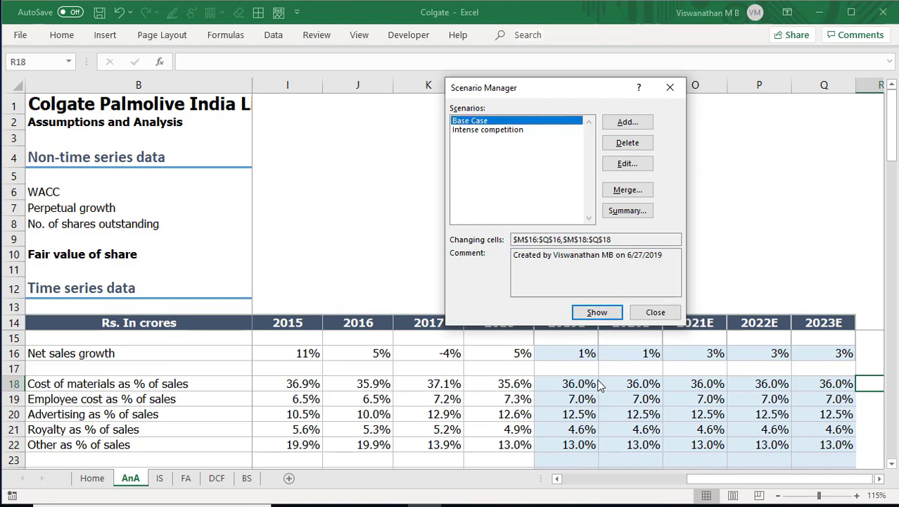
click(498, 130)
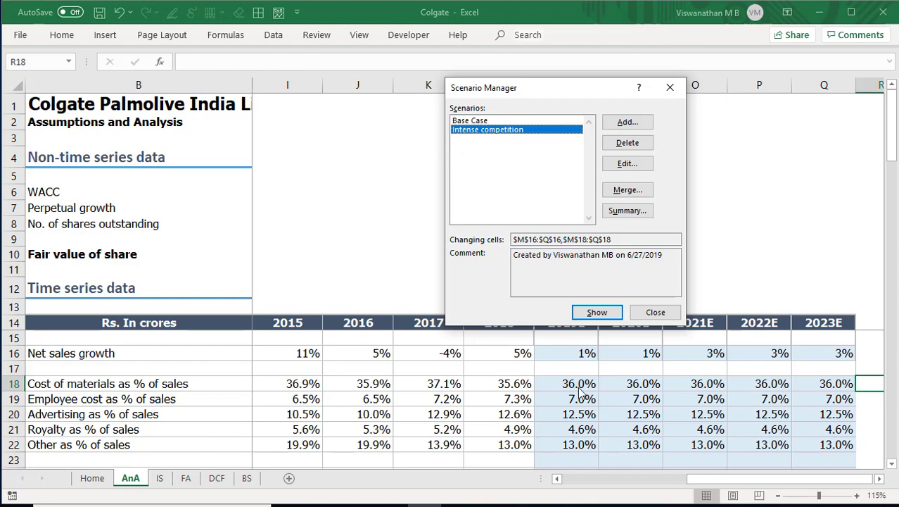
click(597, 312)
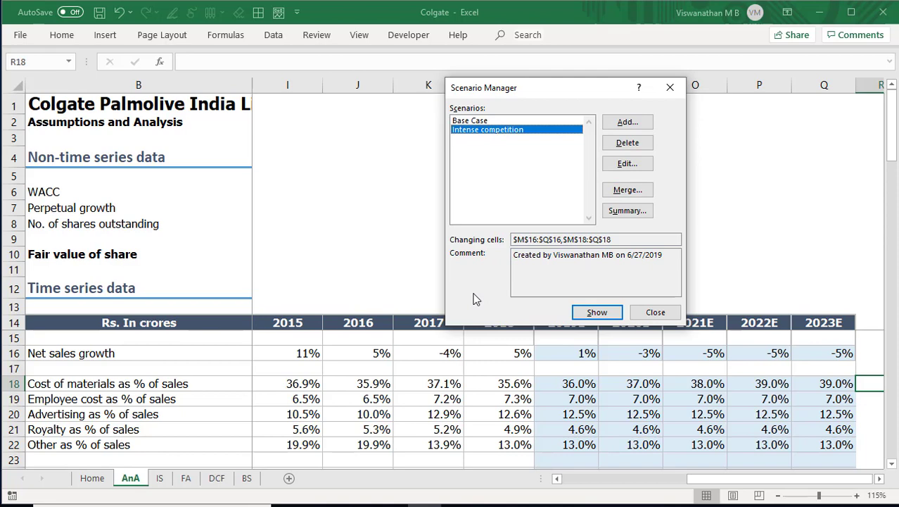
- Generate a Scenario summary report of both scenarios with the fair value of share in C10 as the result cell
click(638, 216)
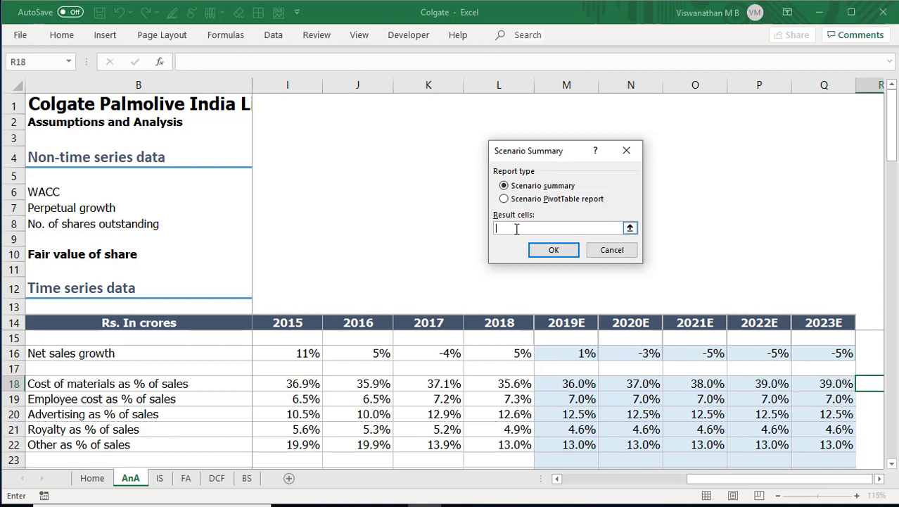
click(630, 227)
drag(688, 484, 553, 468)
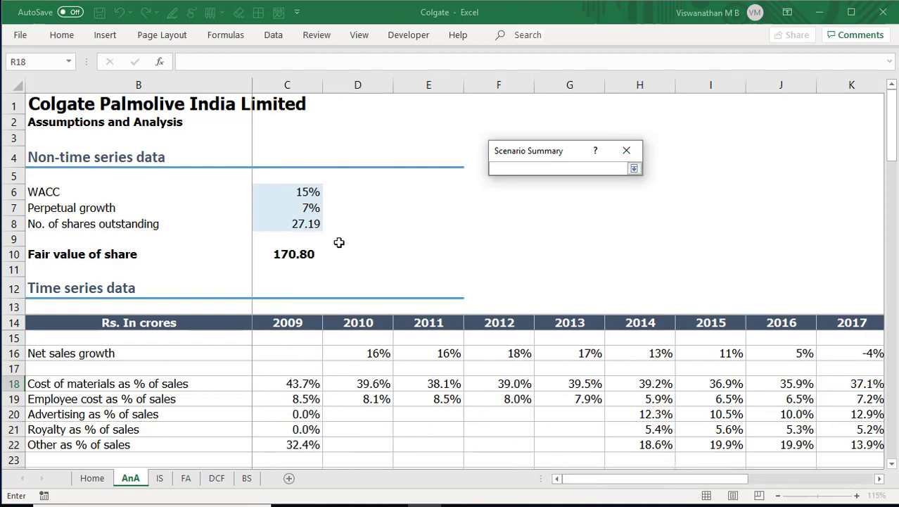
click(302, 254)
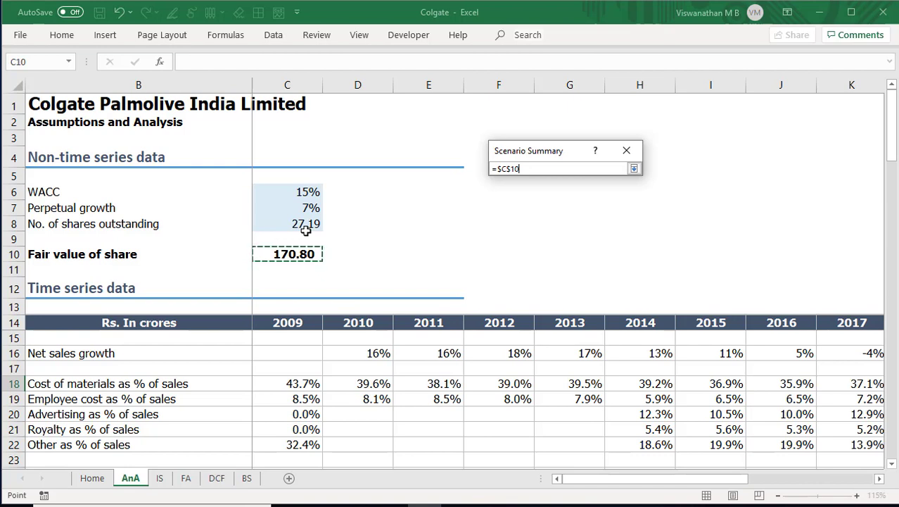
click(634, 168)
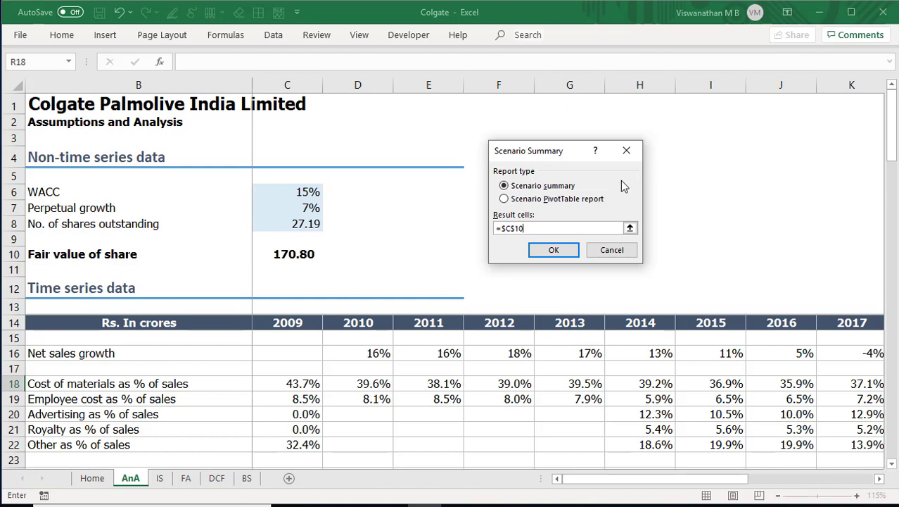
click(553, 251)
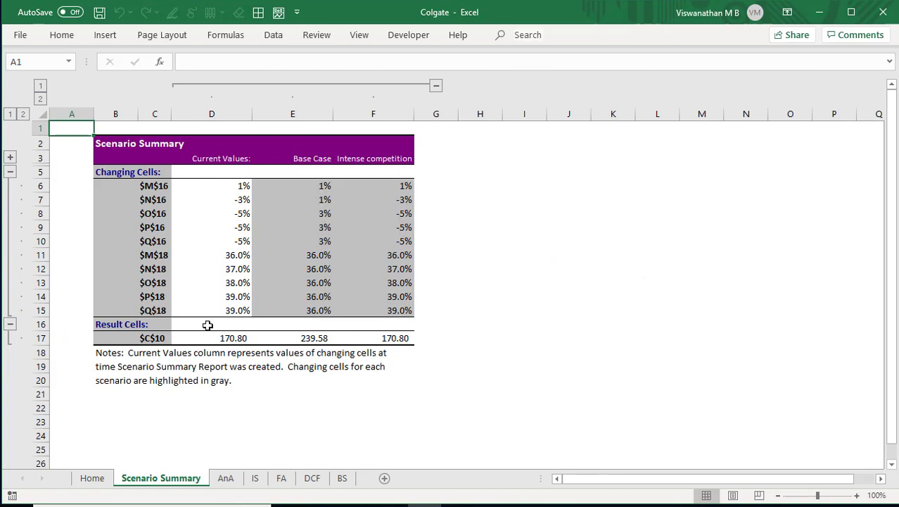
- Compare the changing cells and the C10 result of Base Case and Intense competition in the summary report
click(321, 161)
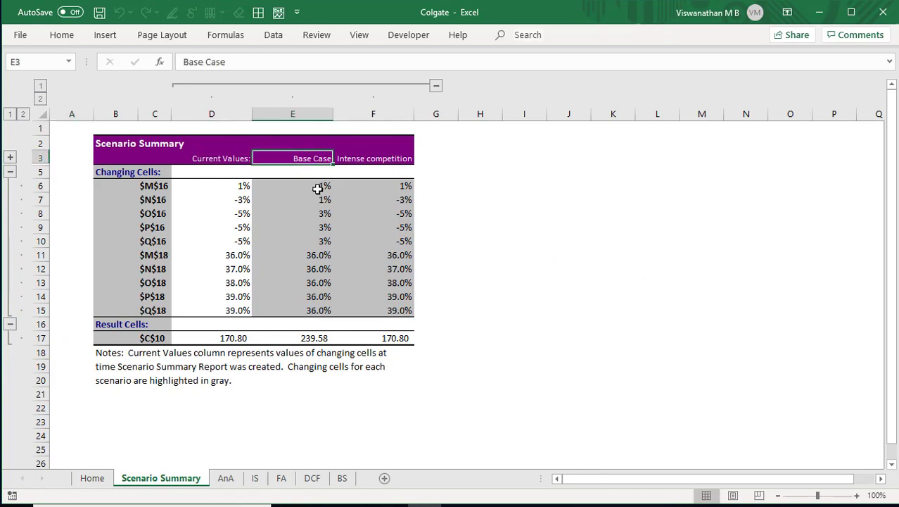
drag(317, 186, 299, 311)
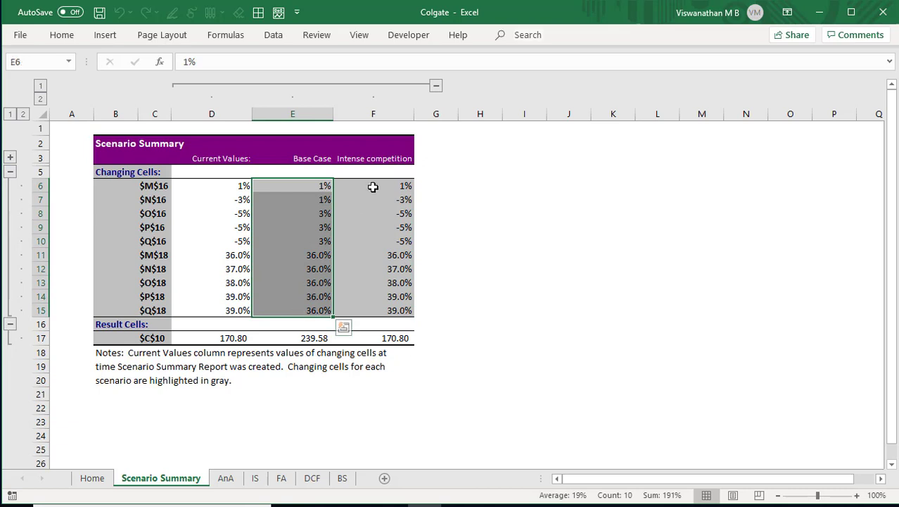
drag(386, 185, 382, 310)
click(314, 339)
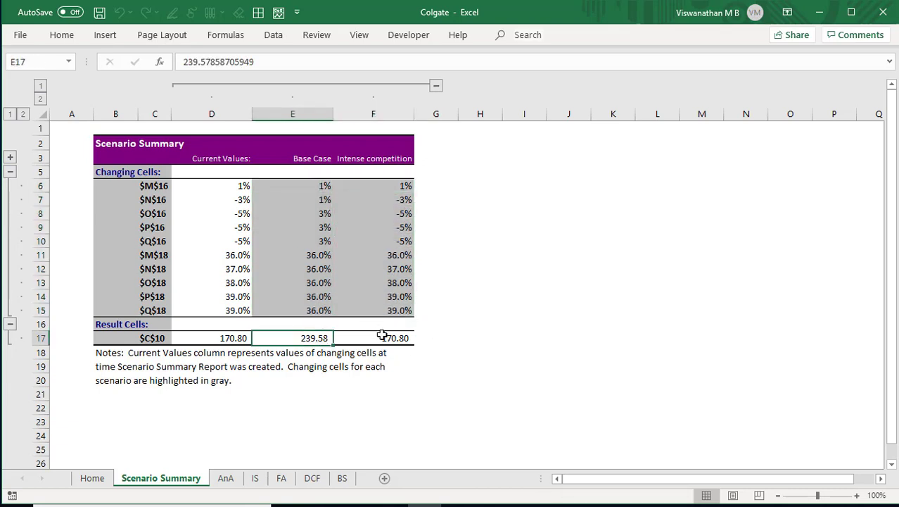
click(352, 339)
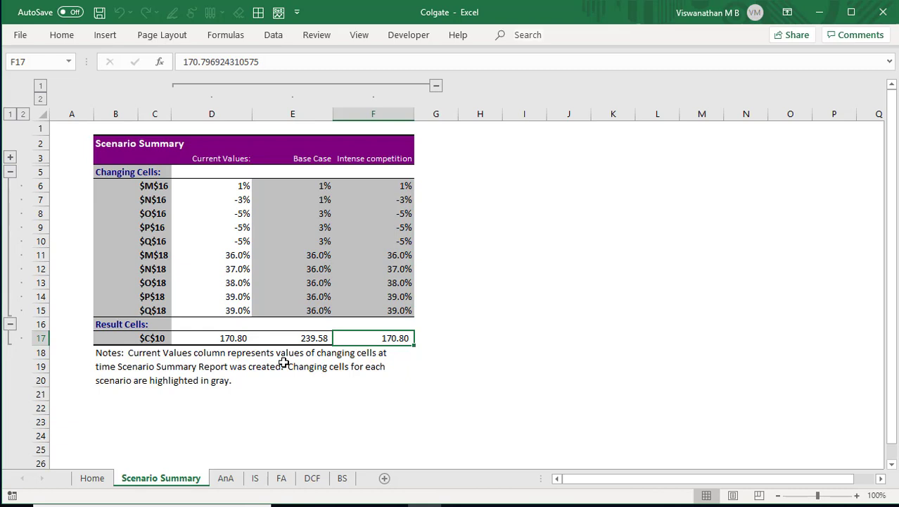
- Return to the AnA sheet and start another scenario in the Scenario Manager, named Dummy Scenario
click(224, 486)
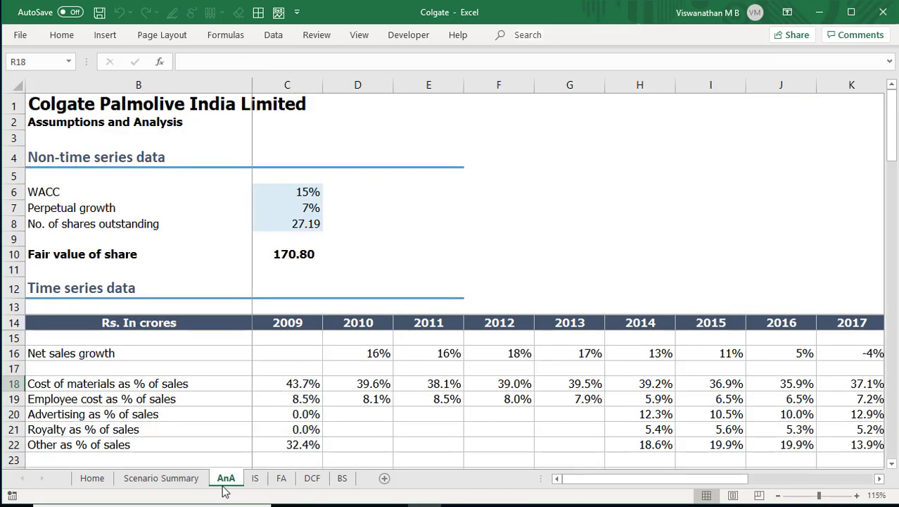
click(880, 479)
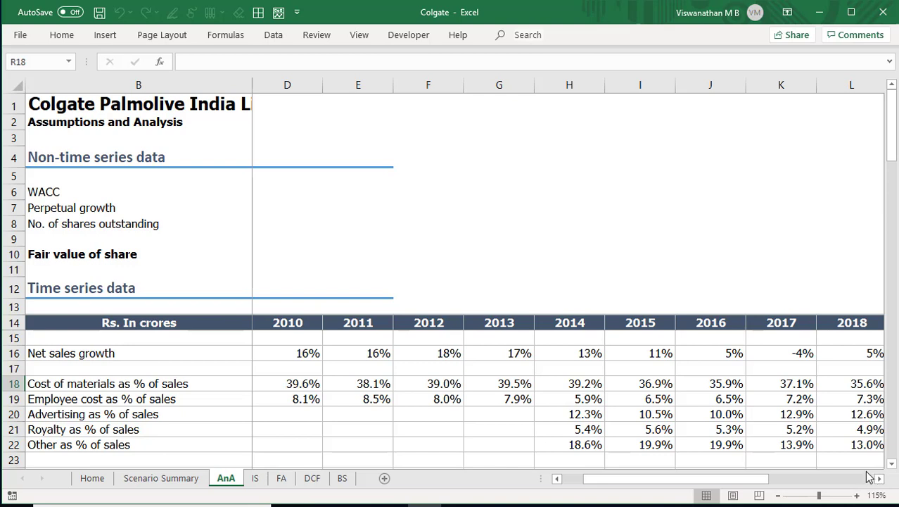
drag(722, 484, 664, 493)
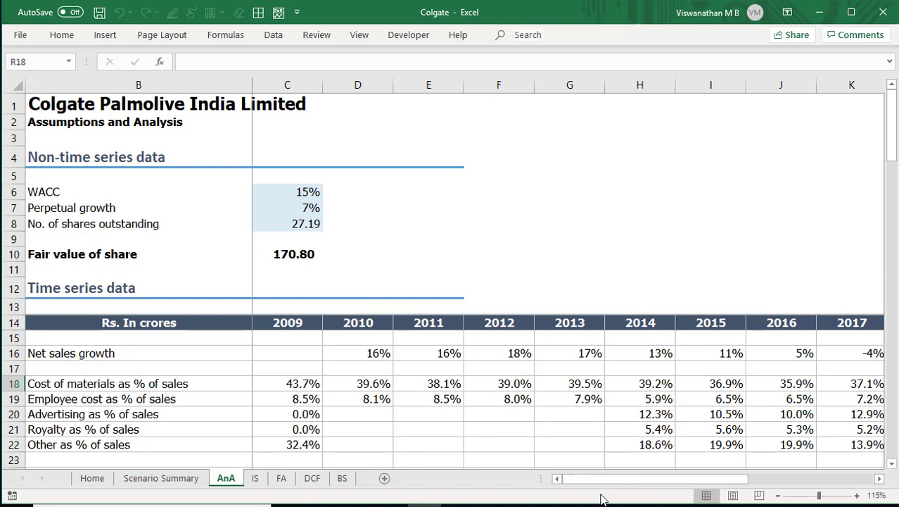
click(274, 40)
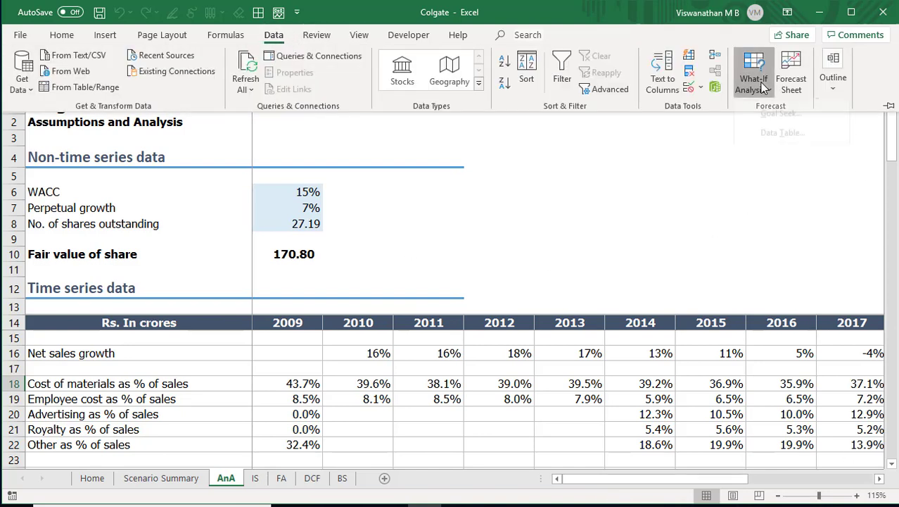
click(763, 86)
click(770, 110)
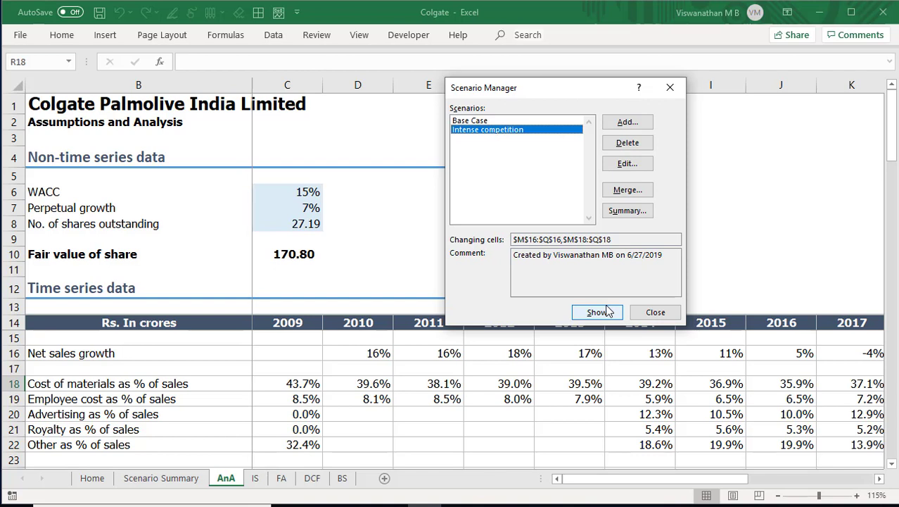
click(644, 125)
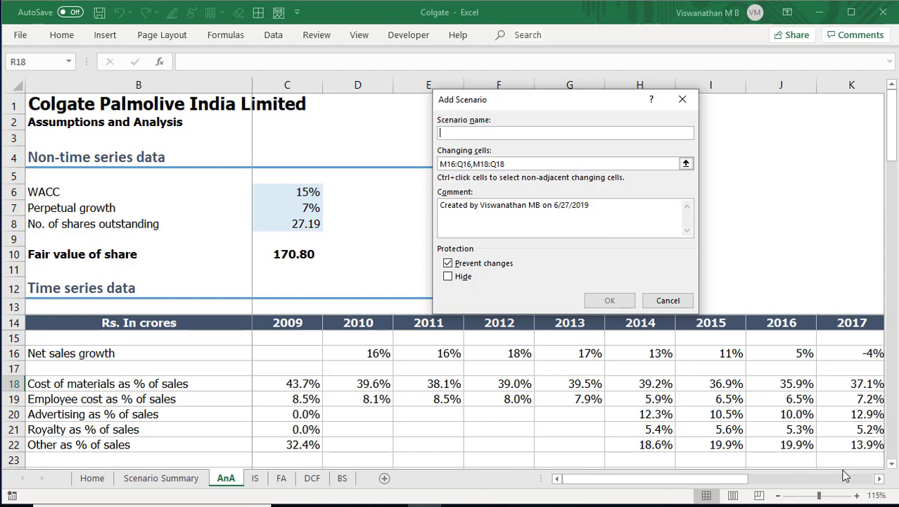
text(Du)
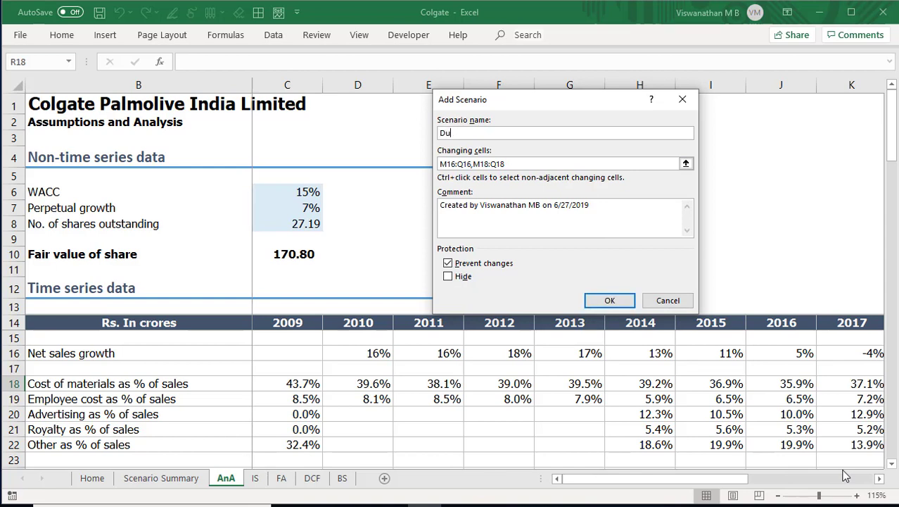
text(mmy Scenario)
- Try to add M19:Q22 and M25:Q25 to the Dummy Scenario's changing cells, then cancel the scenario and close the Scenario Manager
click(546, 163)
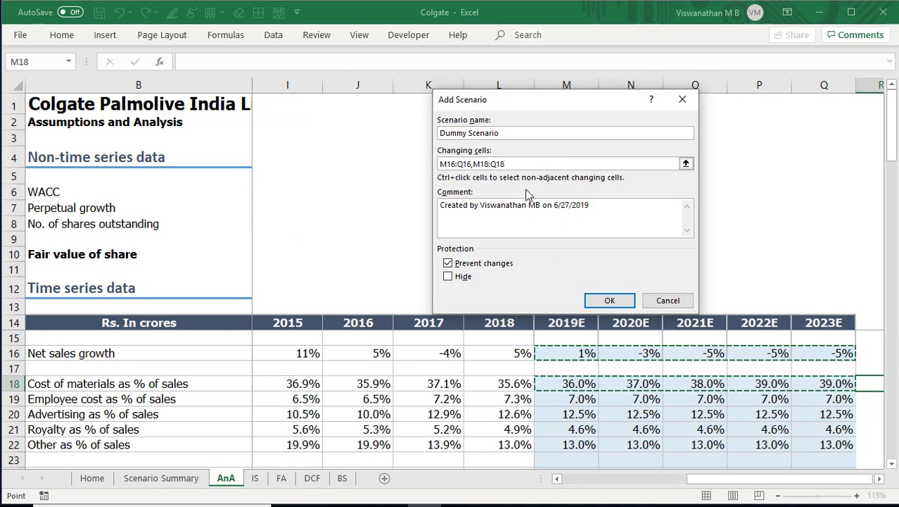
drag(583, 398, 815, 399)
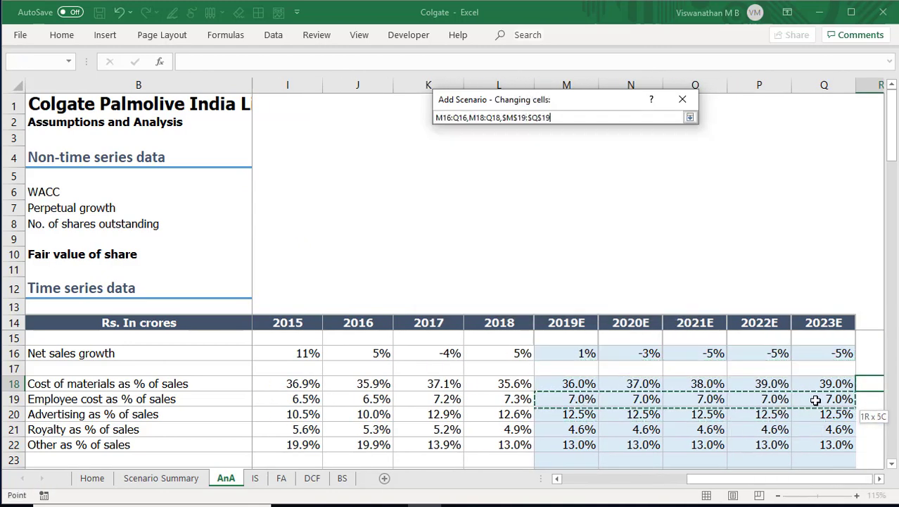
drag(591, 414, 838, 415)
drag(566, 429, 829, 431)
drag(579, 445, 828, 448)
text(,)
scroll(731, 414, down, 2)
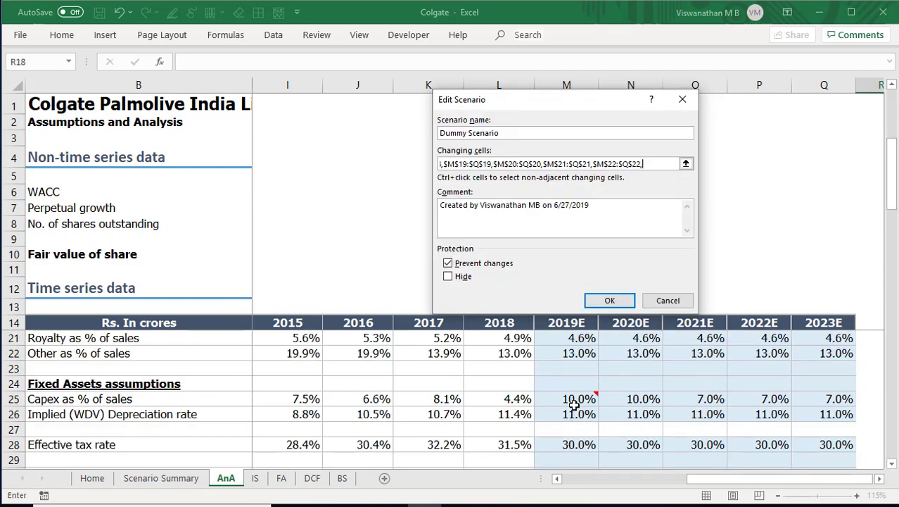
drag(573, 400, 822, 400)
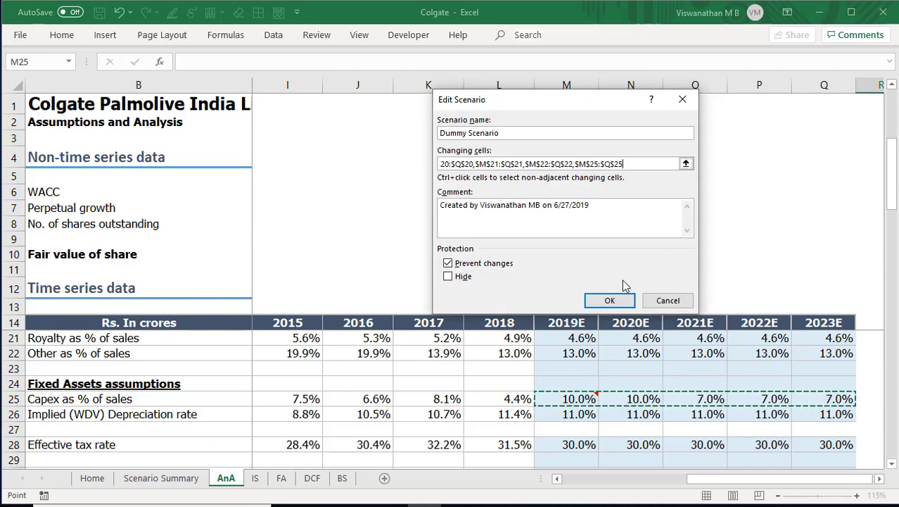
click(612, 301)
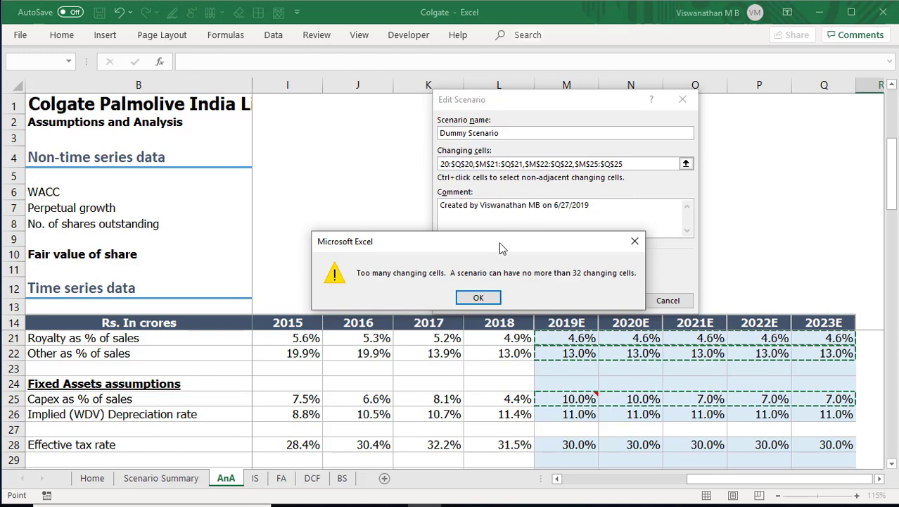
click(478, 300)
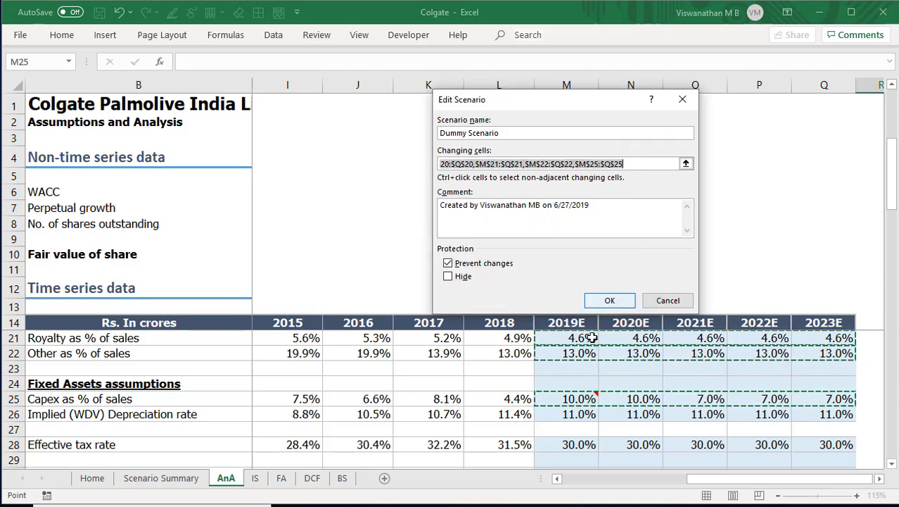
click(666, 304)
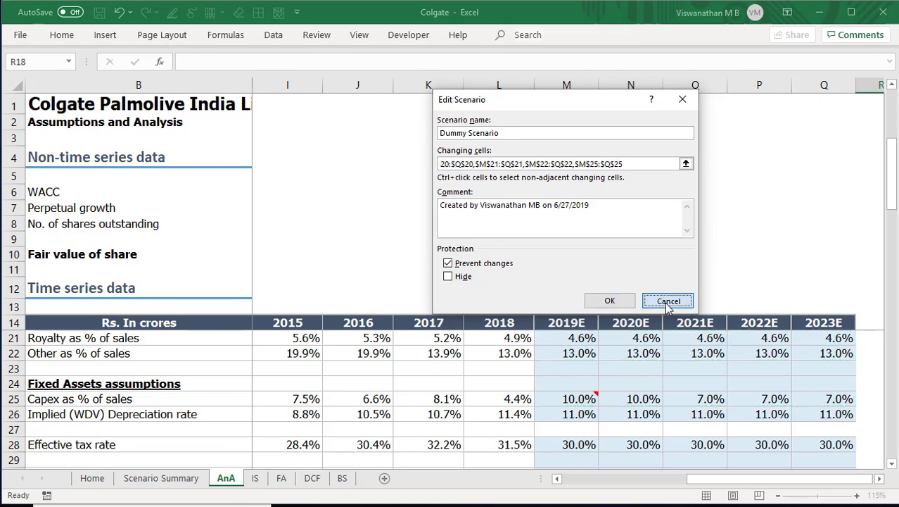
click(644, 310)
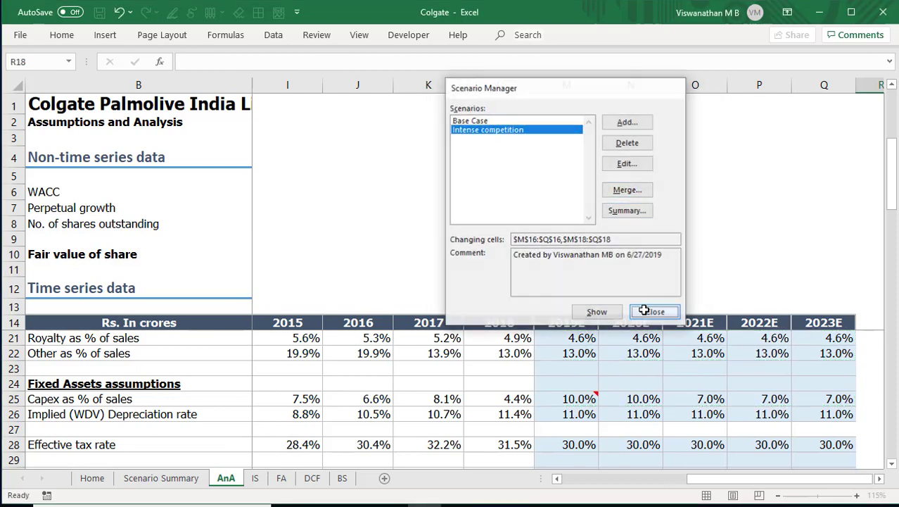
- Check which scenarios the Scenario Manager lists for the AnA sheet, and close it
click(273, 35)
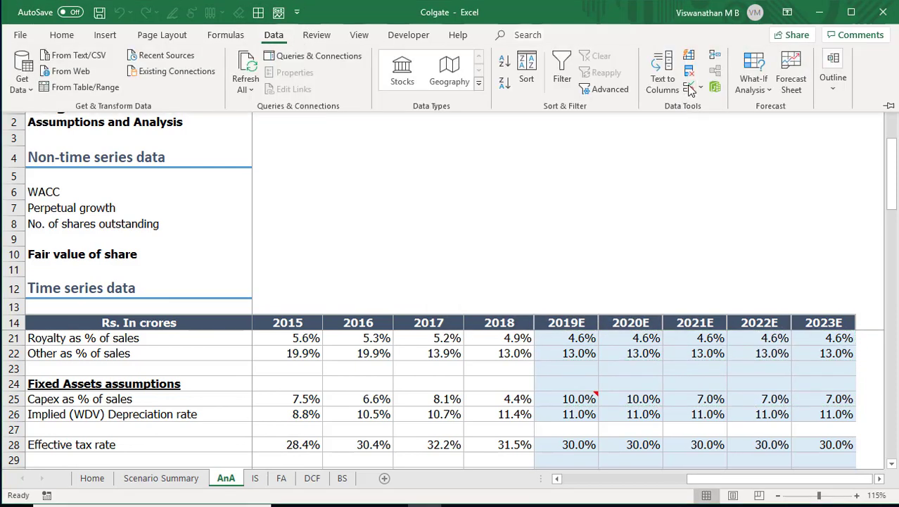
click(763, 90)
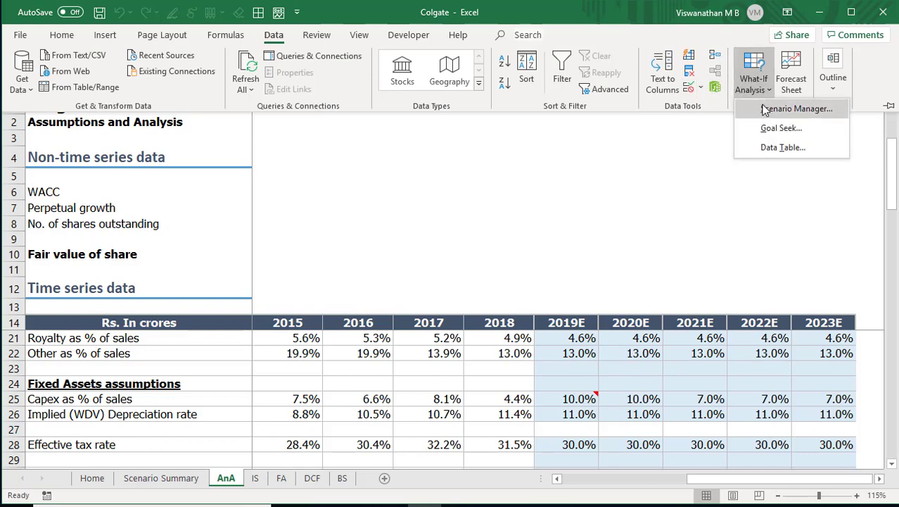
click(765, 109)
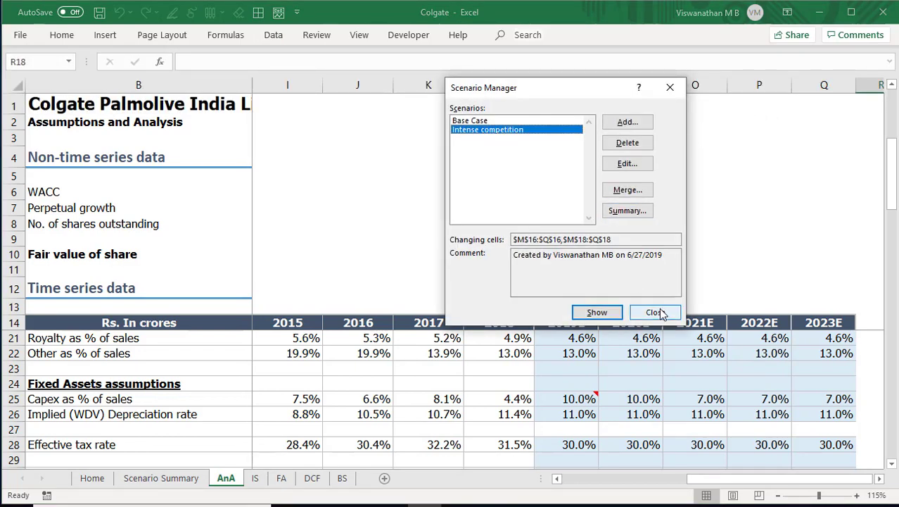
click(659, 312)
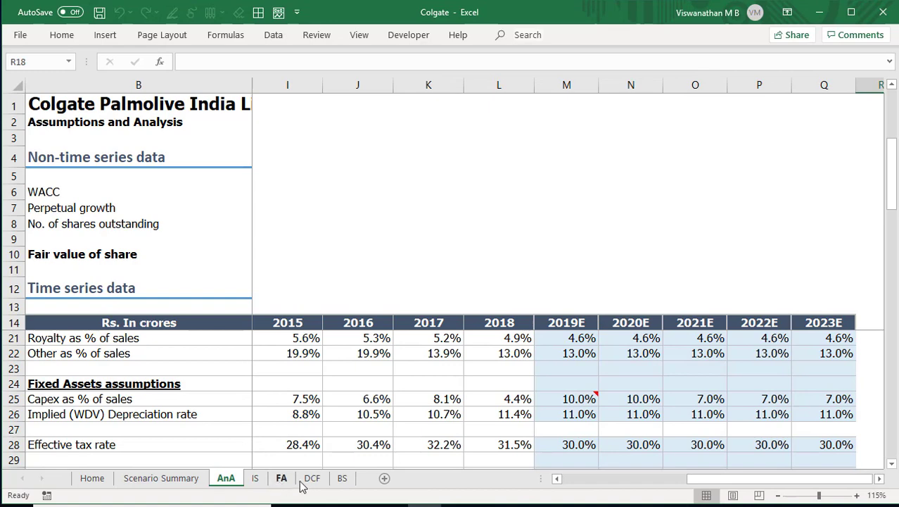
- Switch to the DCF sheet and check which scenarios the Scenario Manager lists there, and close it
click(310, 479)
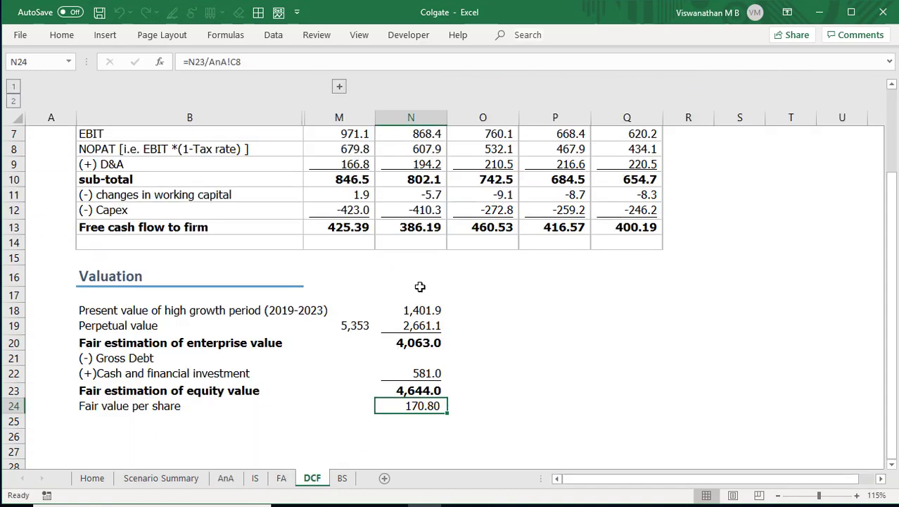
click(262, 37)
click(754, 81)
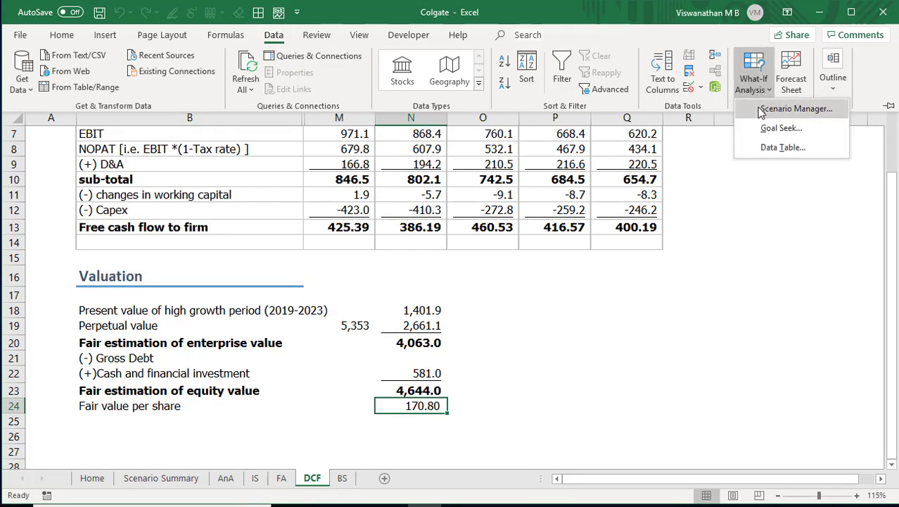
click(761, 110)
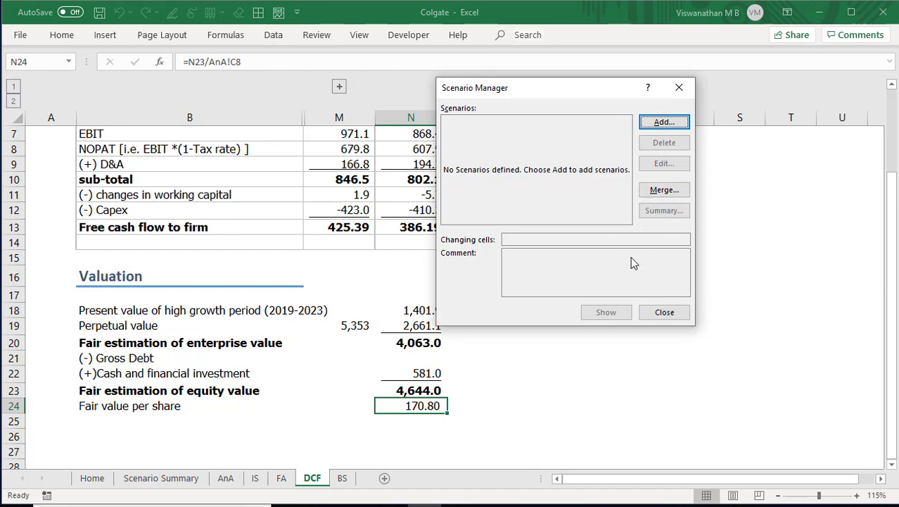
click(664, 312)
- Return to the AnA sheet and insert a blank row above Cost of materials as % of sales
click(235, 479)
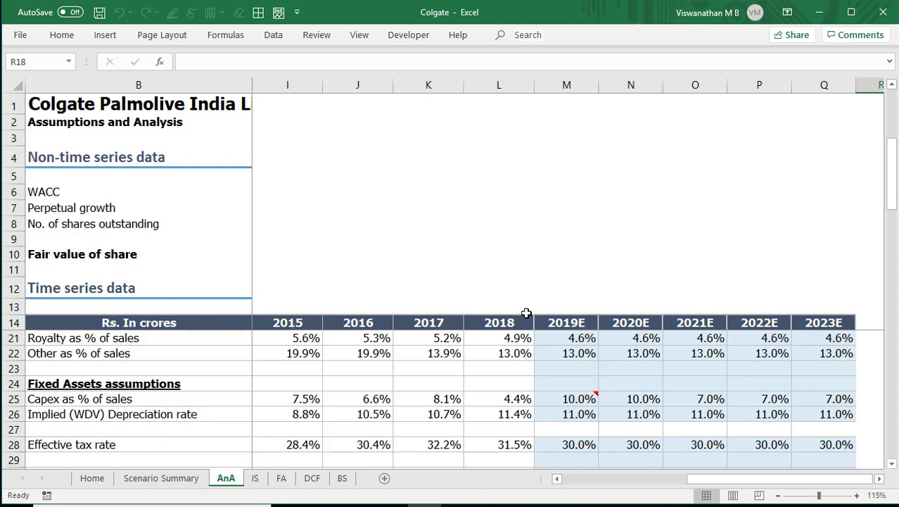
click(527, 414)
scroll(538, 431, up, 2)
scroll(539, 432, up, 1)
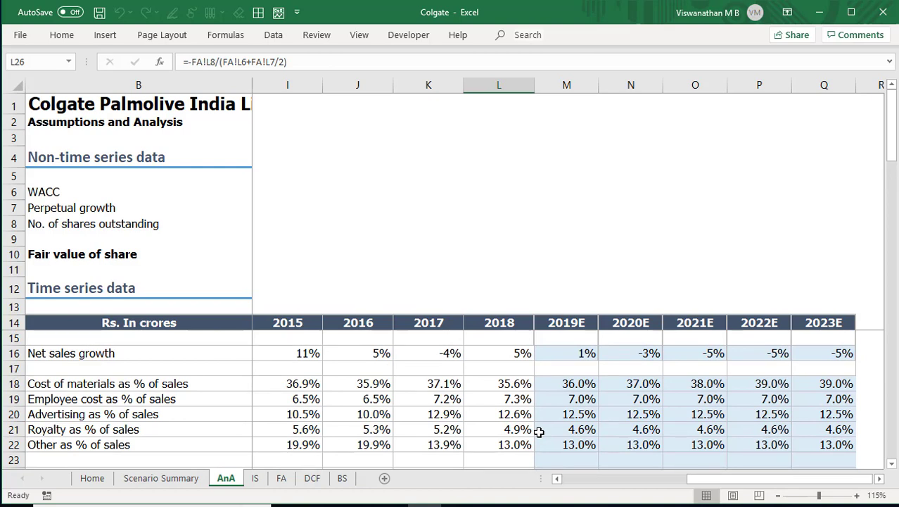
click(138, 386)
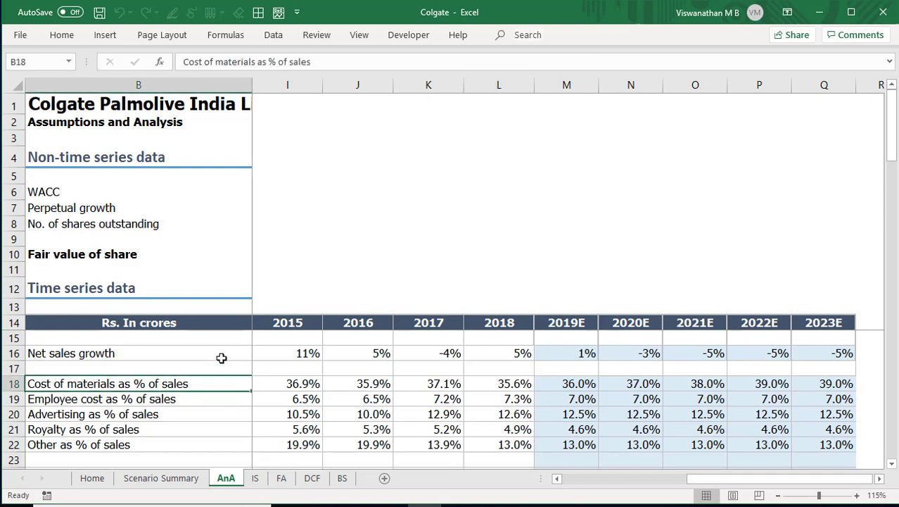
key(alt+h)
key(i)
key(r)
key(Up)
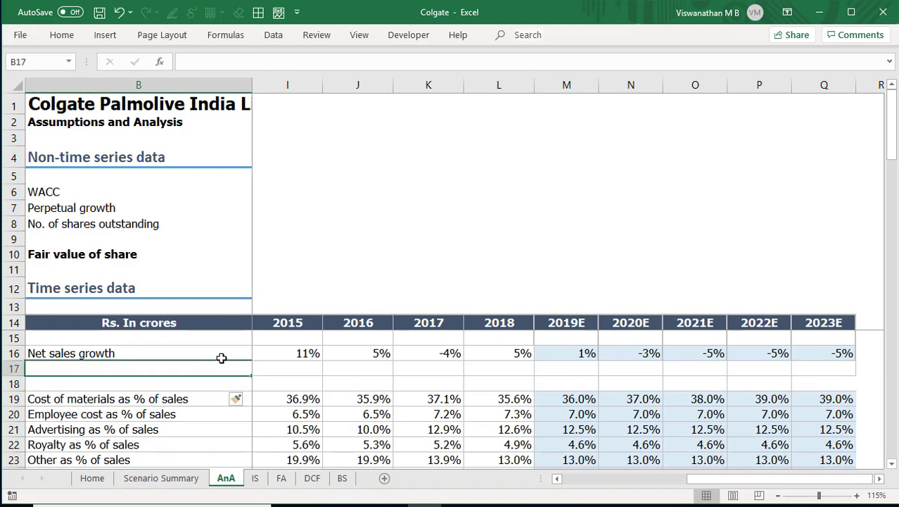
- Enter the row labels Base case in B17 and Intense competition in B18, beneath Net sales growth
text(Base)
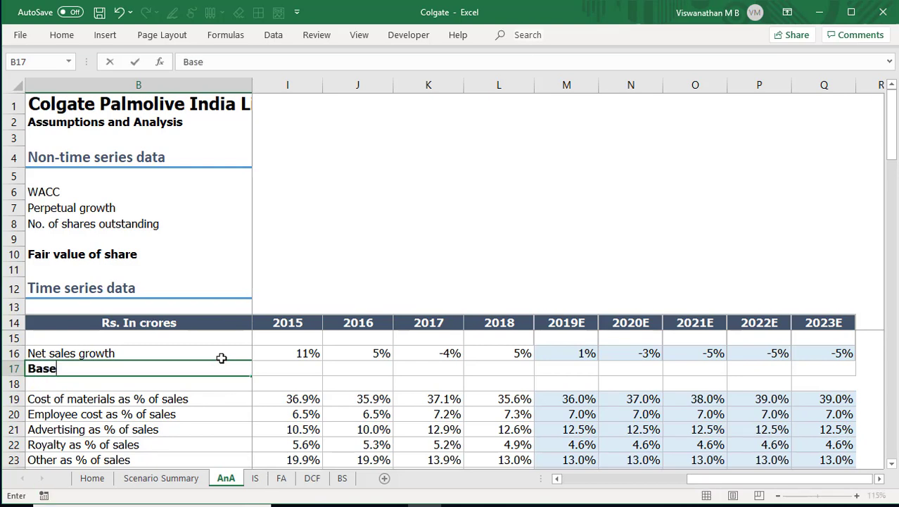
text( case)
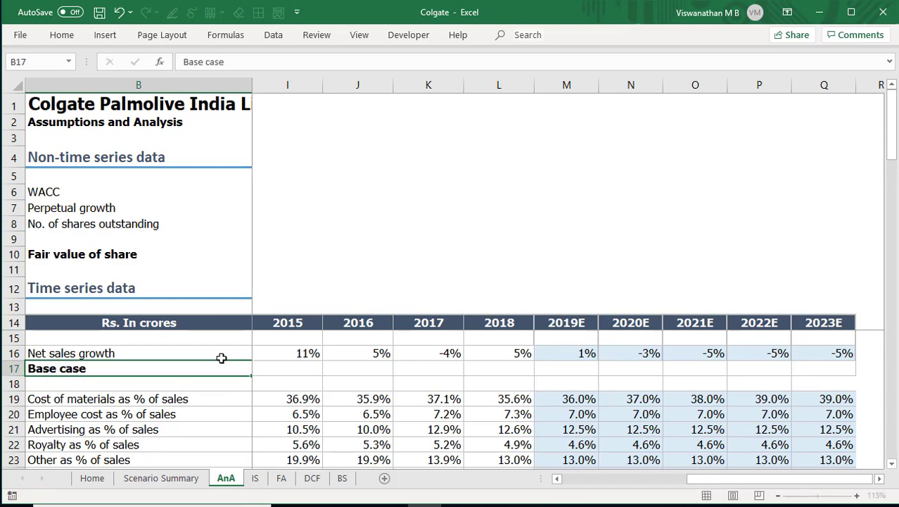
key(Return)
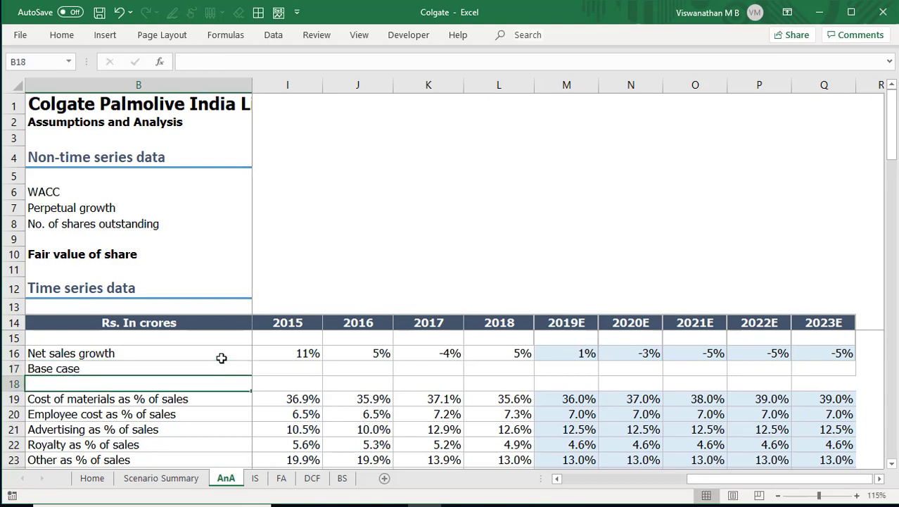
text(Intense compete)
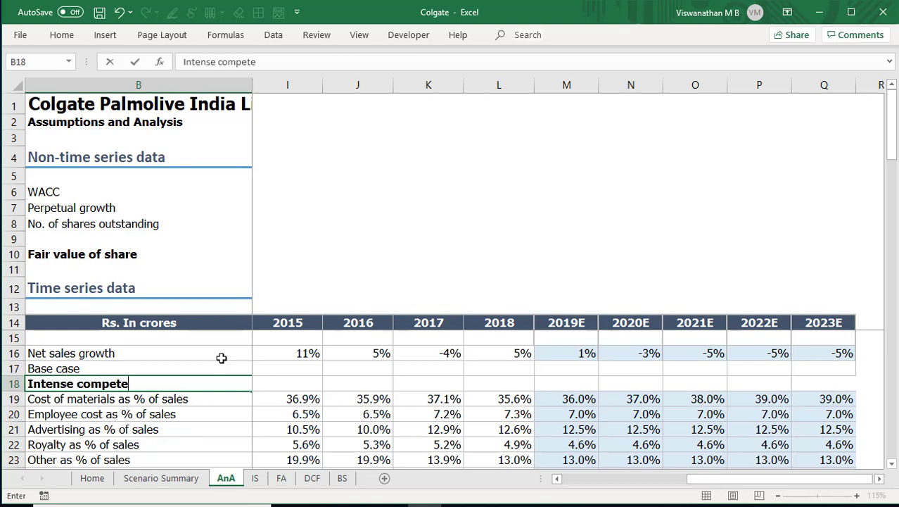
key(BackSpace)
text(ition)
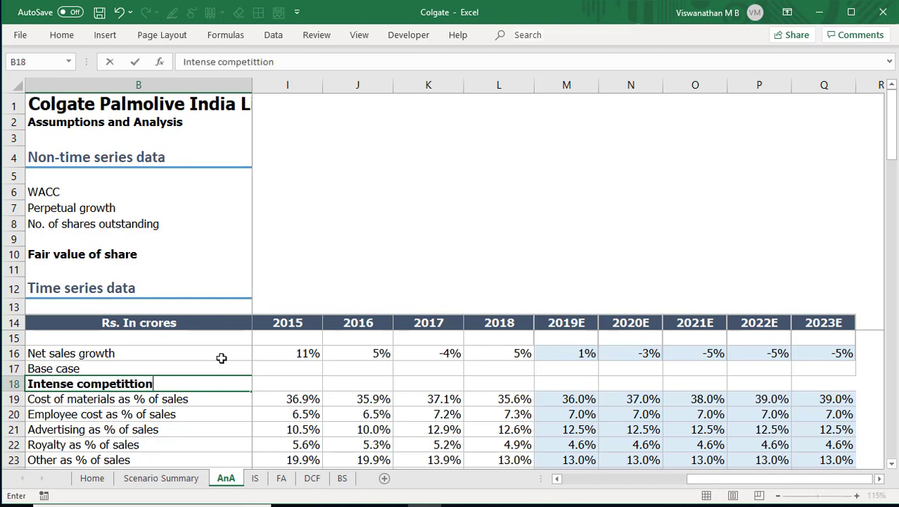
key(ctrl+Return)
- Indent the Base case and Intense competition labels in B17:B18 by three levels
key(shift+Up)
click(61, 34)
click(305, 84)
click(306, 84)
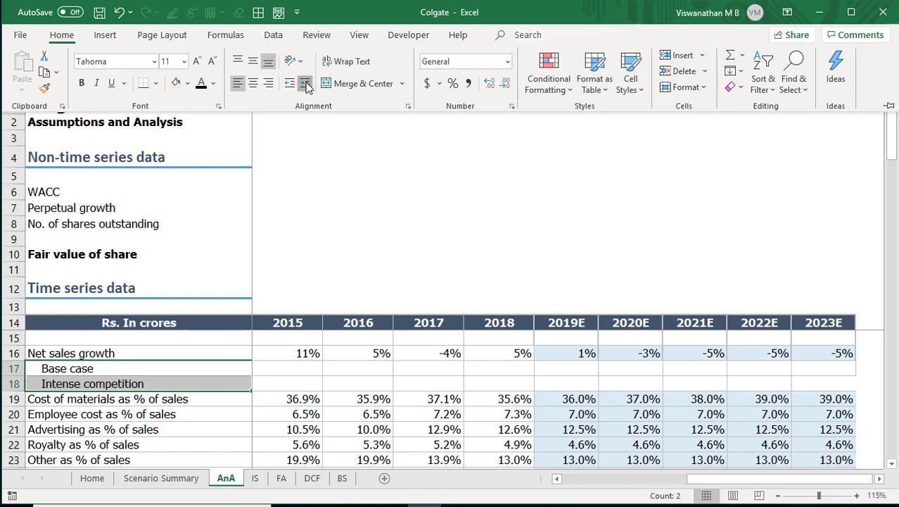
click(305, 84)
- Copy the 2019E–2023E net sales growth values from M16:Q16 into the Intense competition row, M18:Q18
click(574, 352)
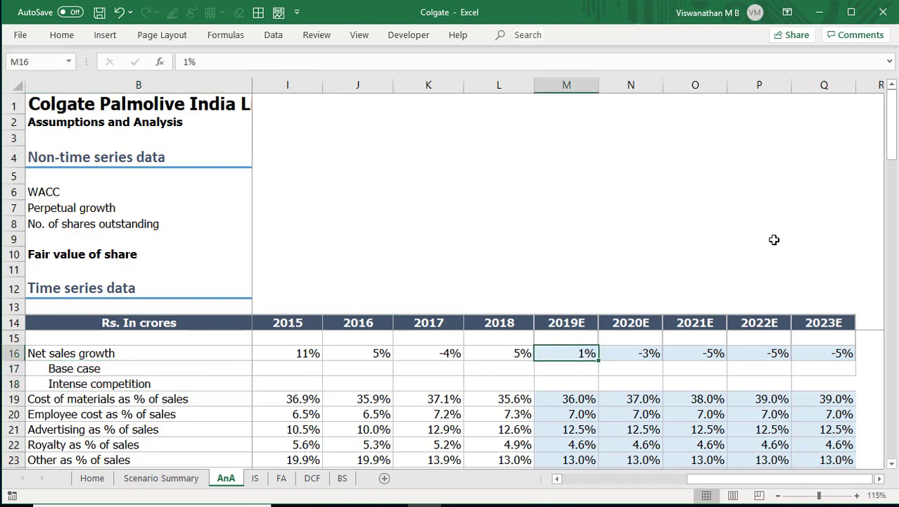
key(shift+Right)
key(shift+Right)
key(shift+Right)
key(shift+Right)
key(ctrl+c)
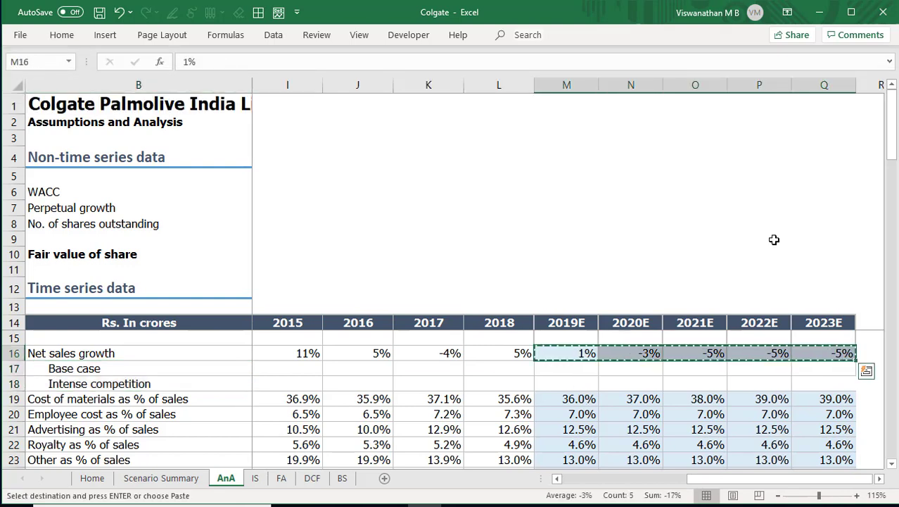
key(Down)
key(Down)
key(Return)
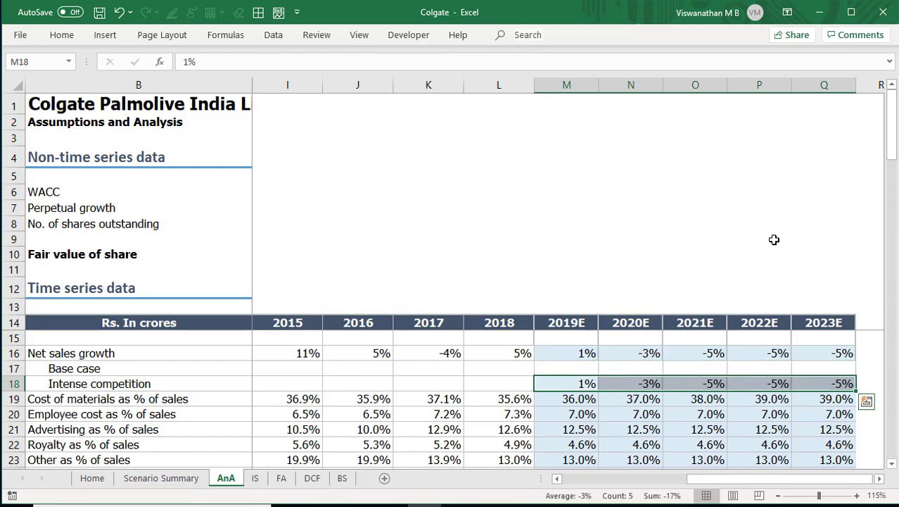
- Paste the growth values into the Base case row, and set 2020E to 1% and 2021E, 2022E and 2023E to 3%
key(Up)
key(Down)
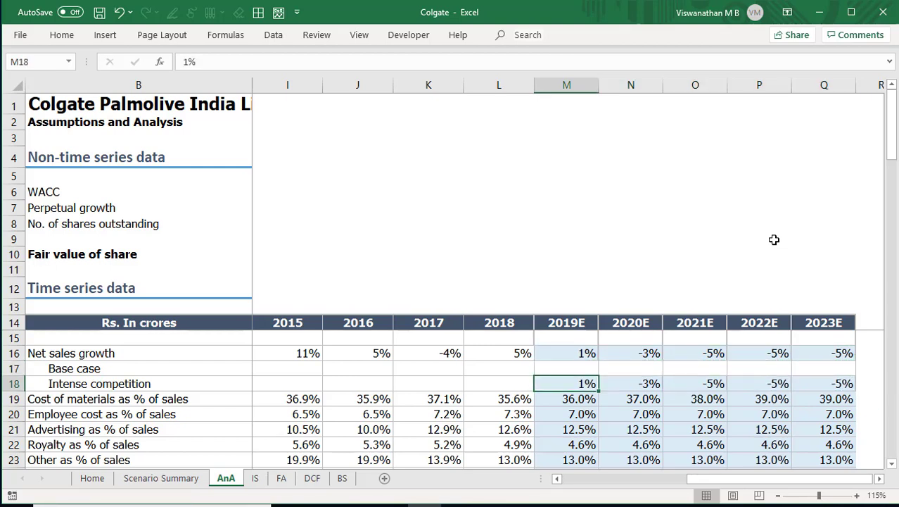
key(Up)
key(ctrl+v)
key(Right)
text(1)
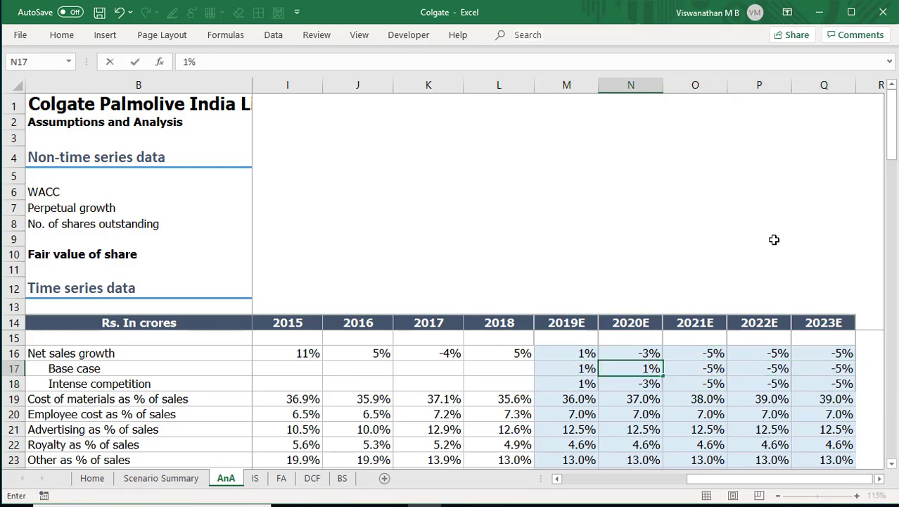
key(Right)
text(3)
key(Right)
text(3)
key(Right)
text(3)
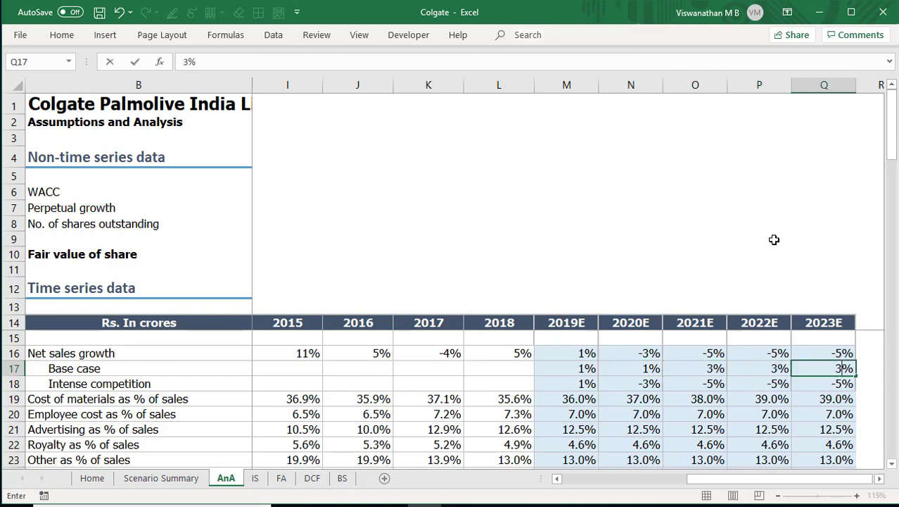
- Remove the fill and clear the values from the Net sales growth forecast cells M16:Q16
key(Up)
key(shift+Left)
key(shift+Left)
key(shift+Left)
key(shift+Left)
click(62, 35)
click(187, 83)
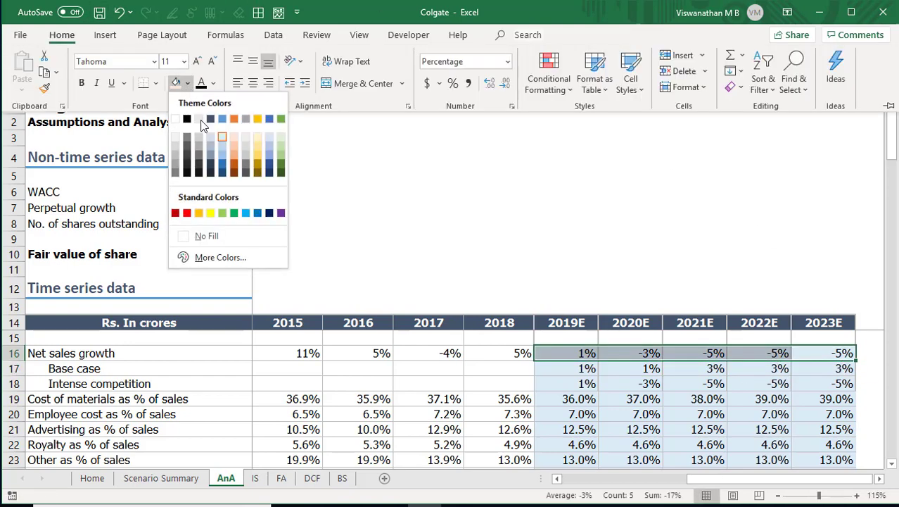
click(213, 232)
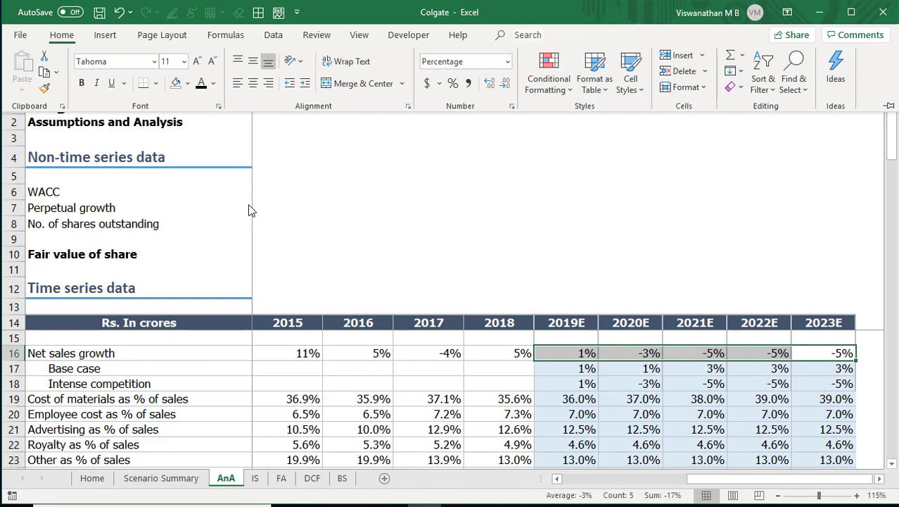
key(Delete)
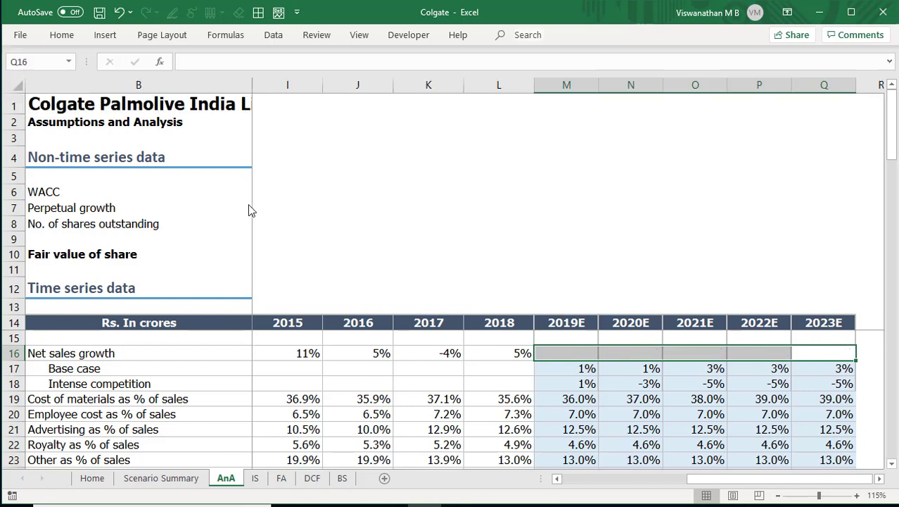
- Insert one blank row above Cost of materials as % of sales and two blank rows beneath it
key(Down)
key(Down)
key(Left)
key(Down)
key(Left)
key(Left)
key(Left)
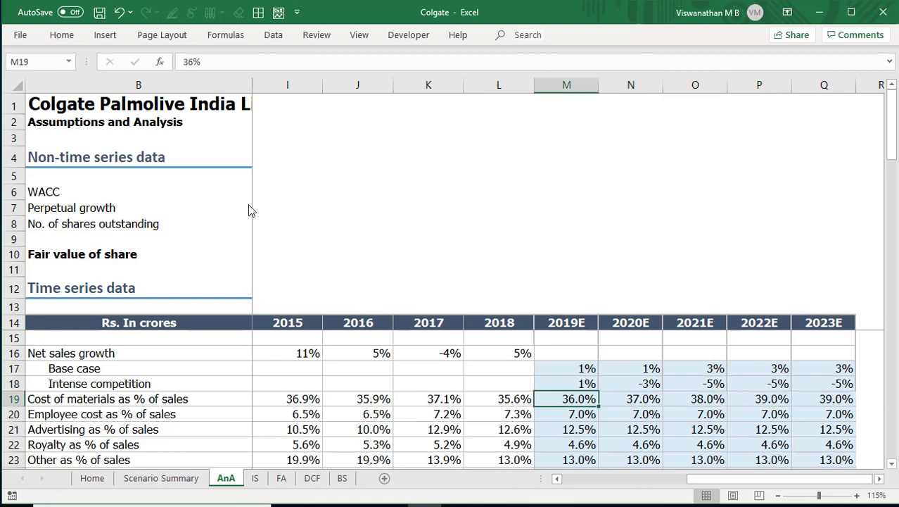
key(alt+i)
key(r)
key(Down)
key(Down)
key(F4)
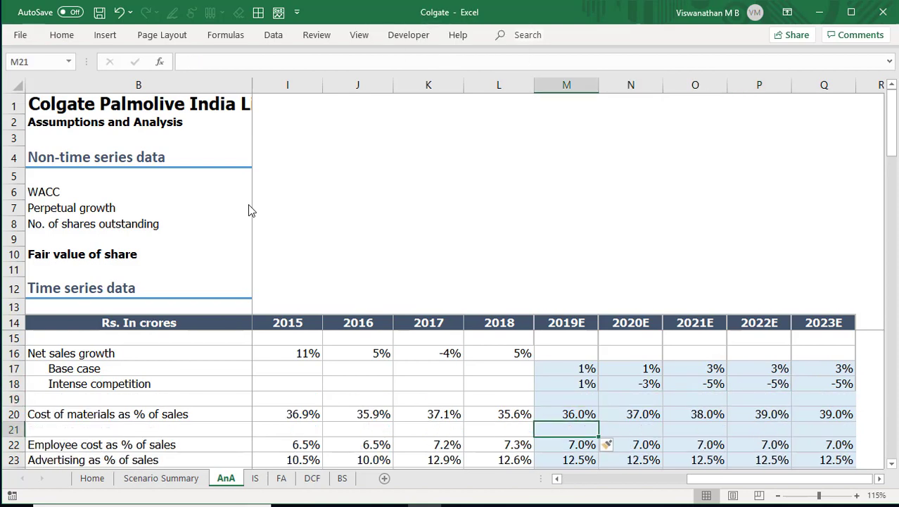
key(Down)
key(F4)
- Copy the Base case and Intense competition labels beneath Cost of materials as % of sales, and remove the fill from M20:Q20
key(Left)
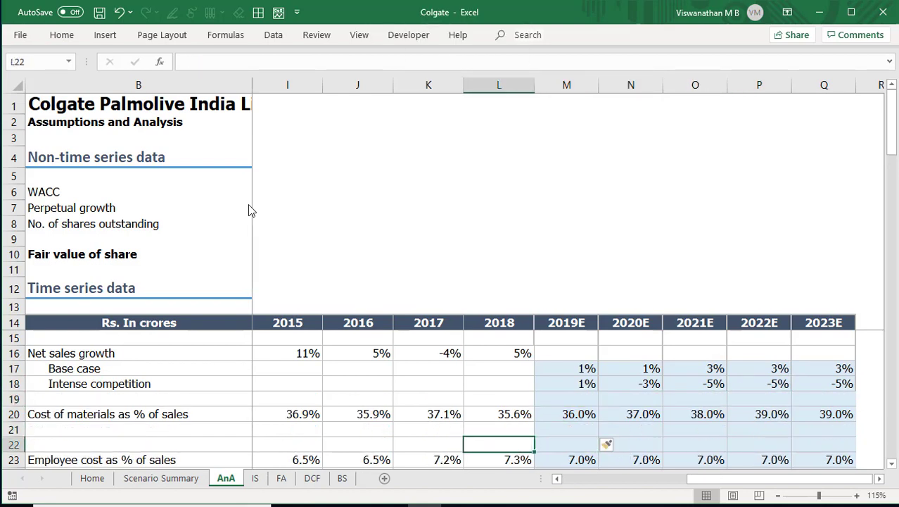
key(Left)
key(Left)
key(Up)
key(Up)
key(Left)
key(Left)
key(Up)
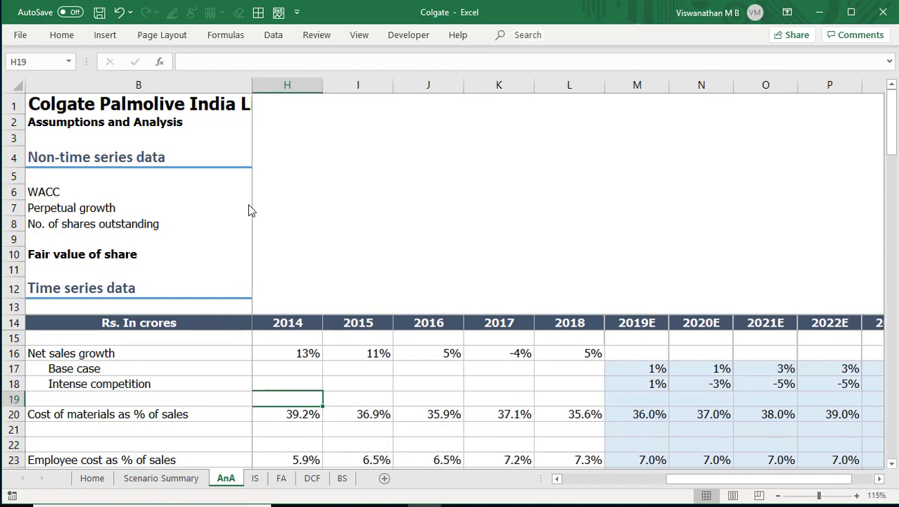
drag(149, 372, 146, 382)
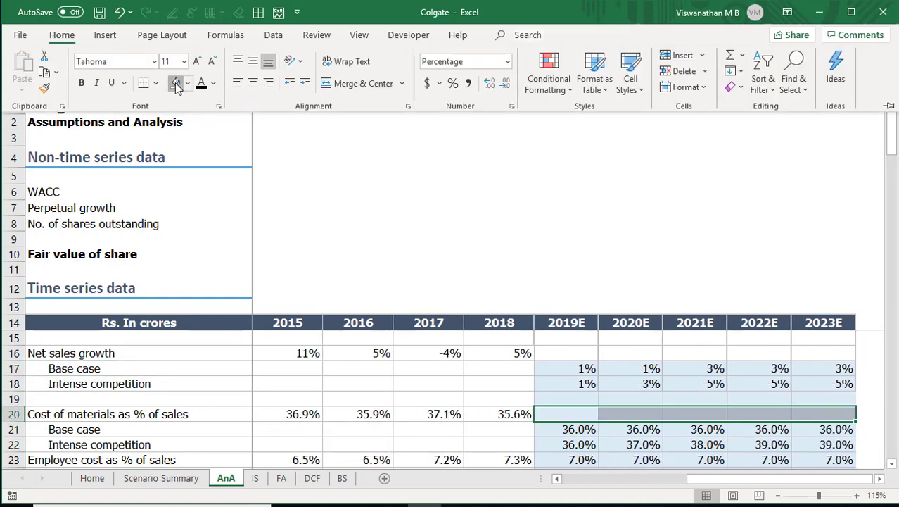
click(176, 83)
scroll(488, 263, down, 1)
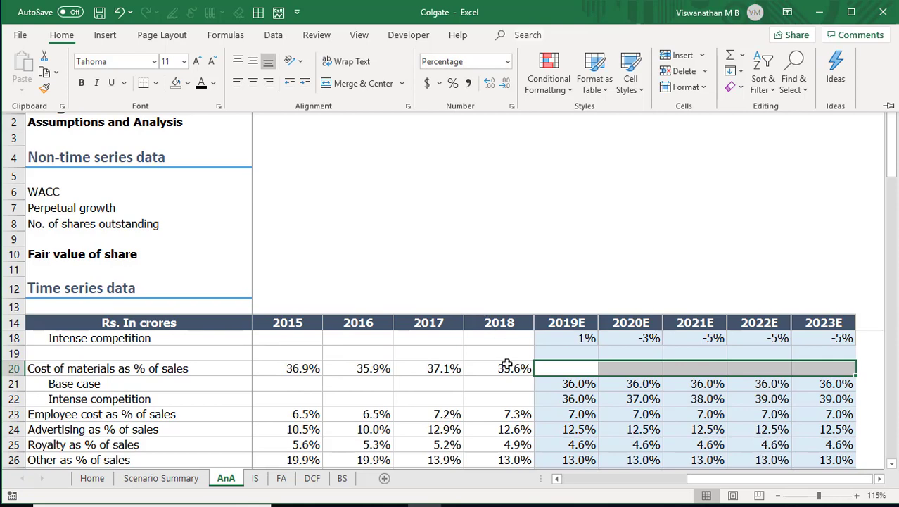
scroll(506, 366, up, 1)
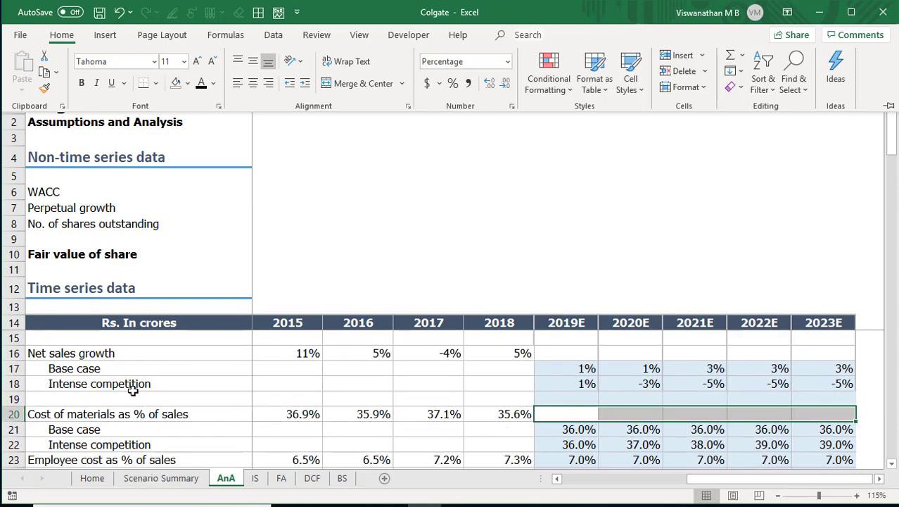
click(97, 351)
click(568, 353)
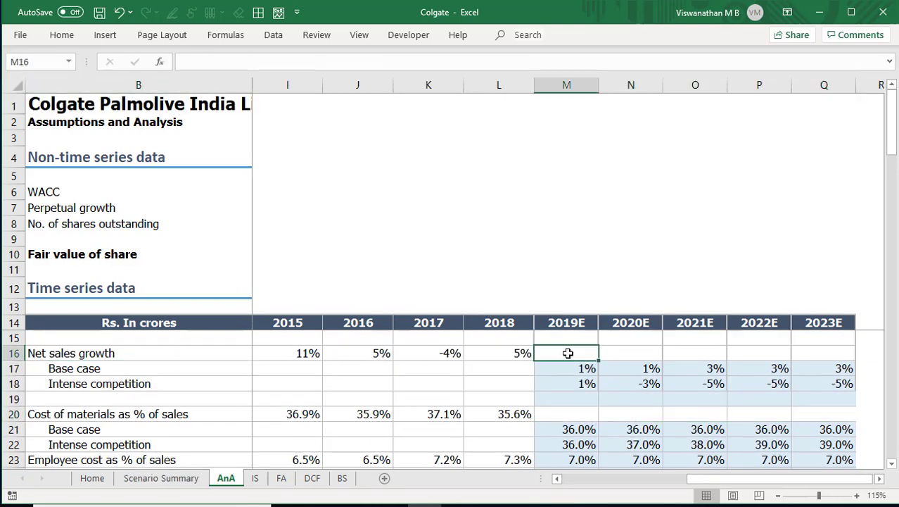
drag(568, 352, 809, 345)
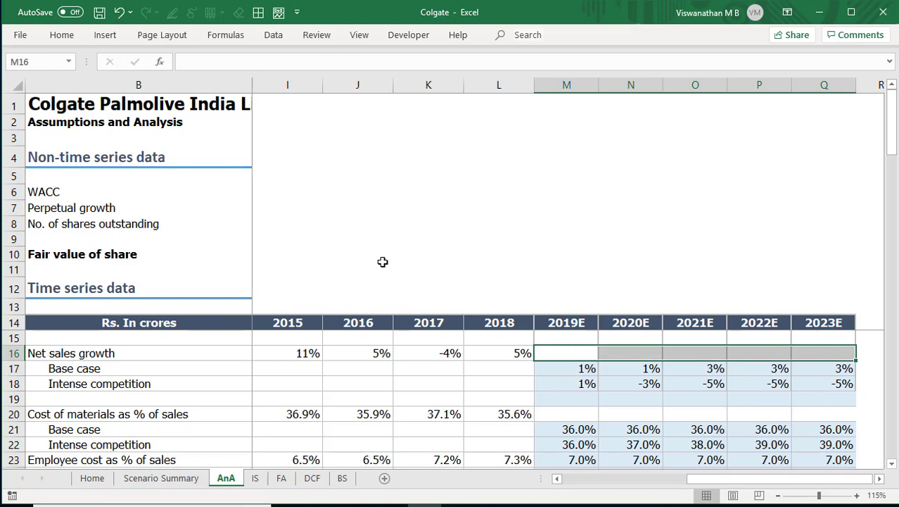
- Enter the label Scenario in B5, above WACC in the Non-time series data section
click(99, 178)
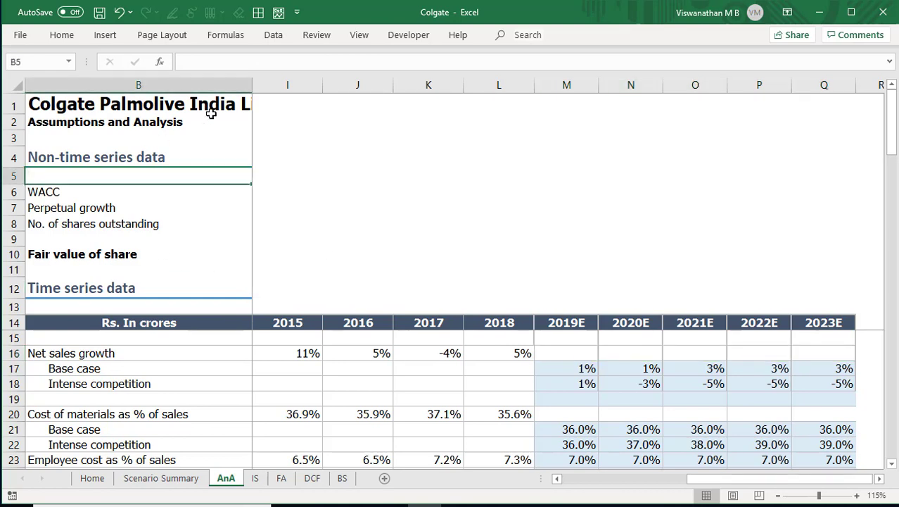
key(Right)
key(Left)
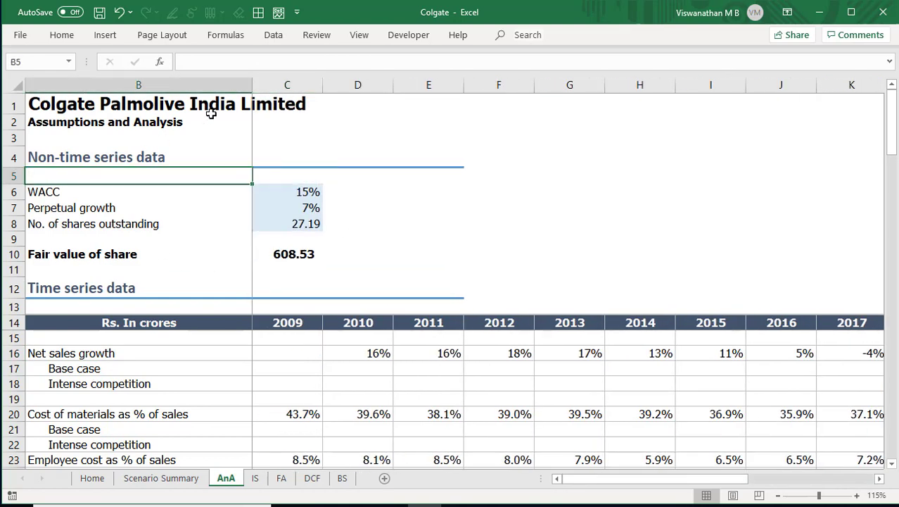
text(Scenario)
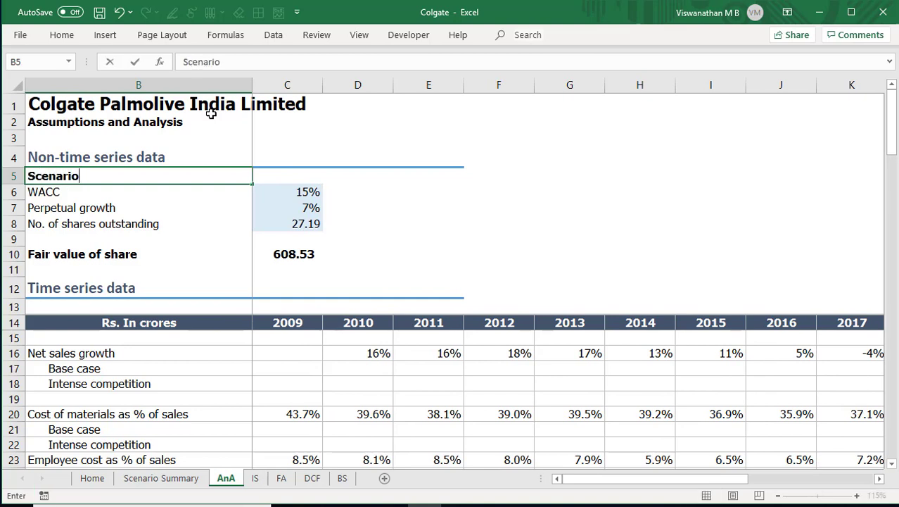
key(Tab)
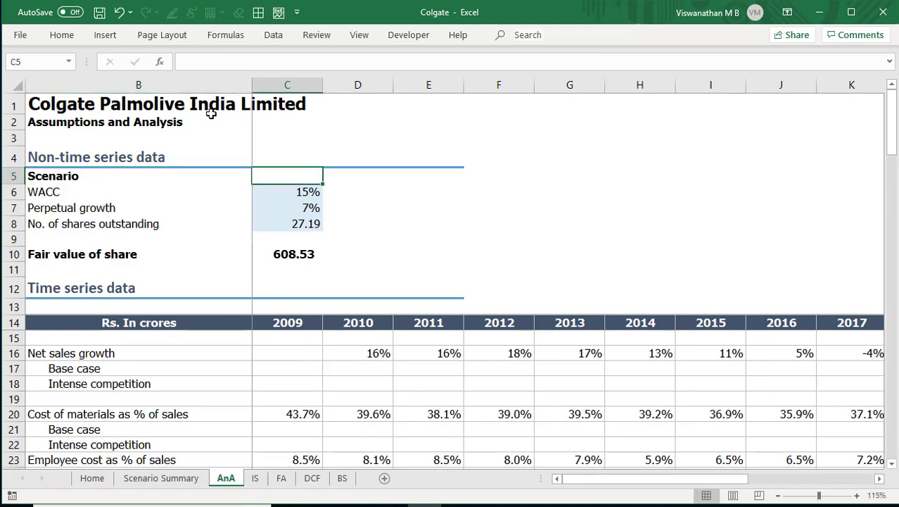
- Give cell C5 the same light blue fill as the other input cells and set its scenario number to 1
click(62, 35)
click(188, 84)
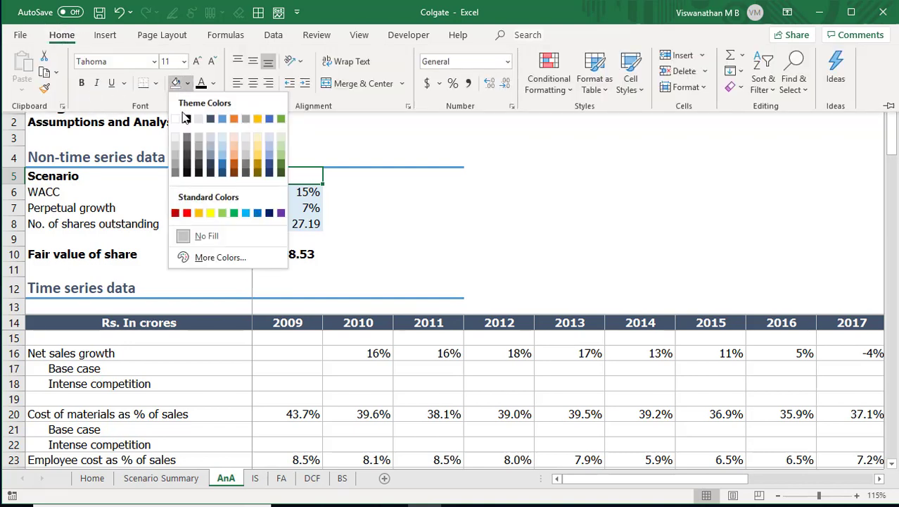
click(220, 137)
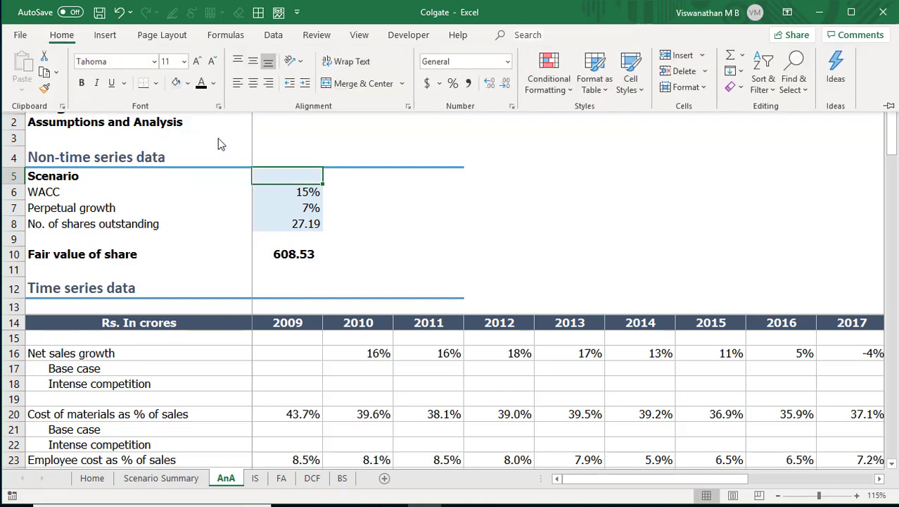
text(1)
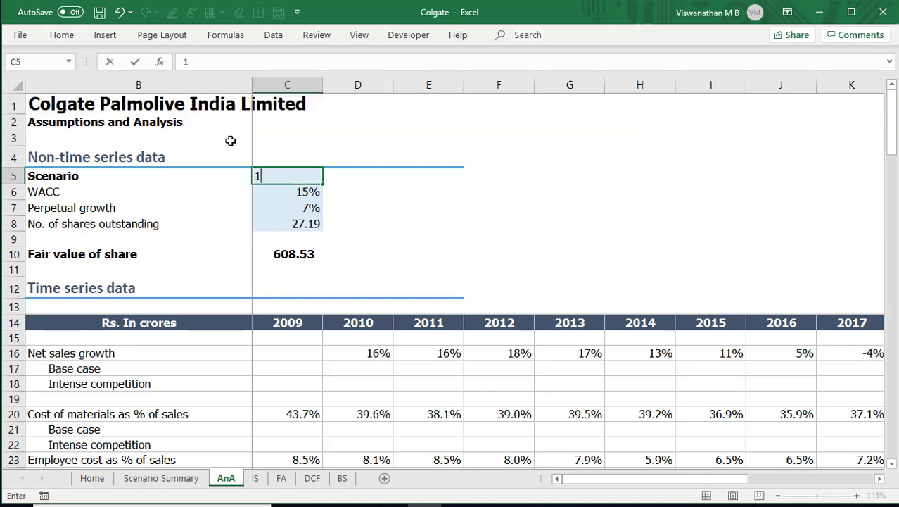
click(753, 363)
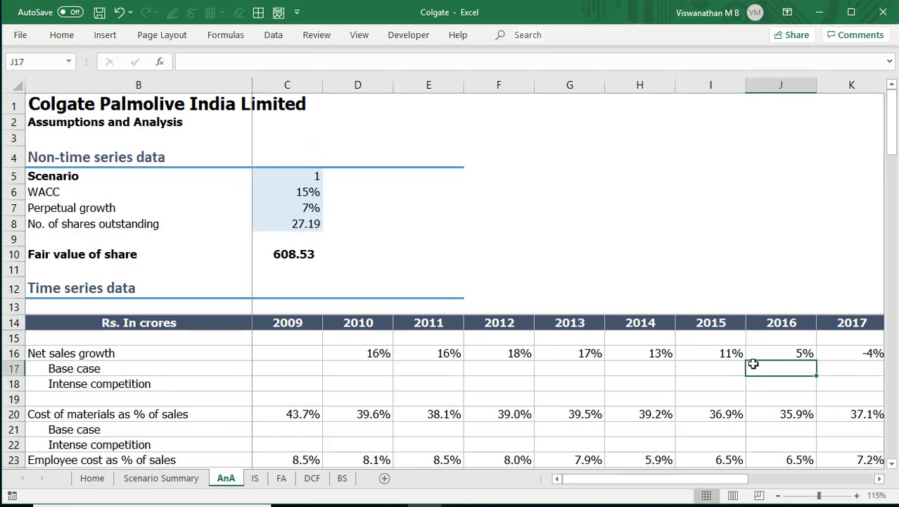
- Assign the range name Scenario to cell C5, the scenario number in the Non-time series data section
scroll(753, 364, right, 1)
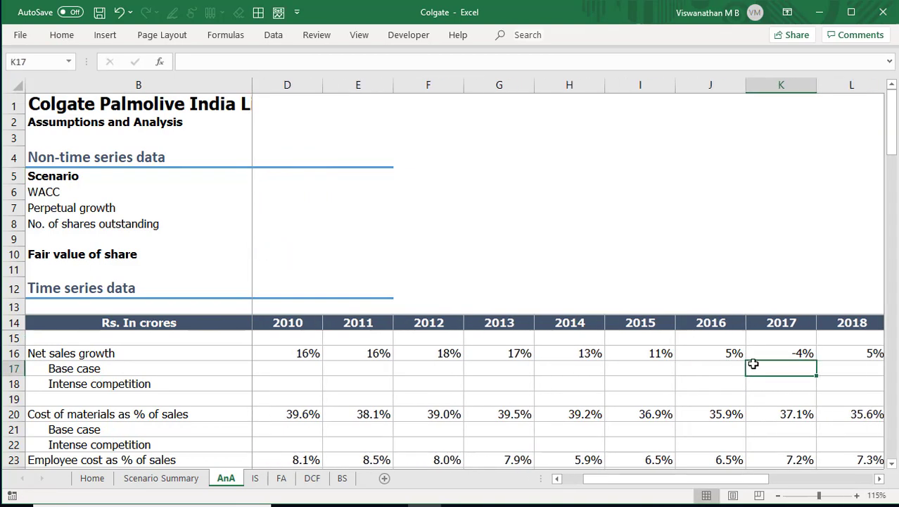
click(556, 478)
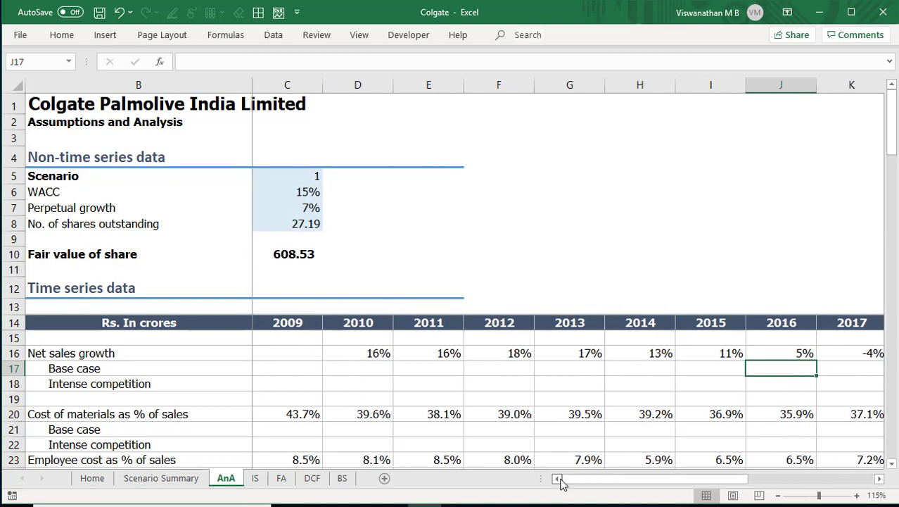
click(267, 178)
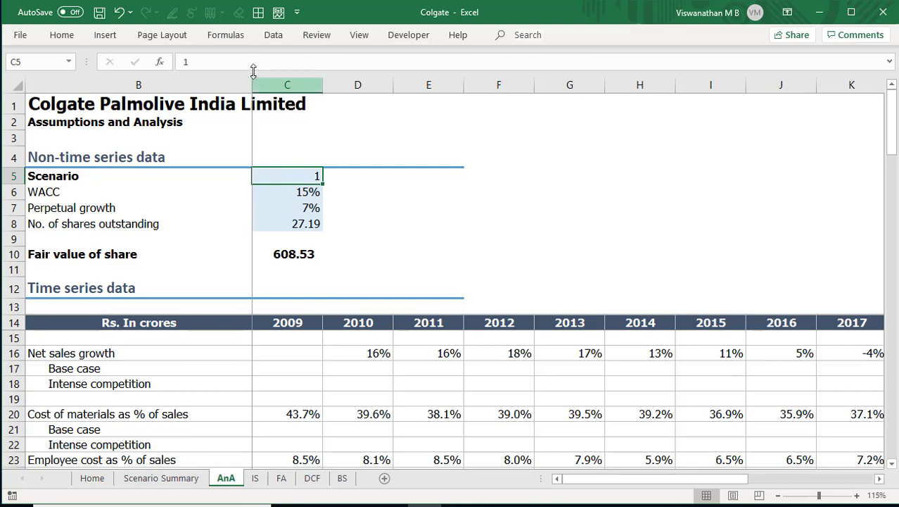
click(48, 62)
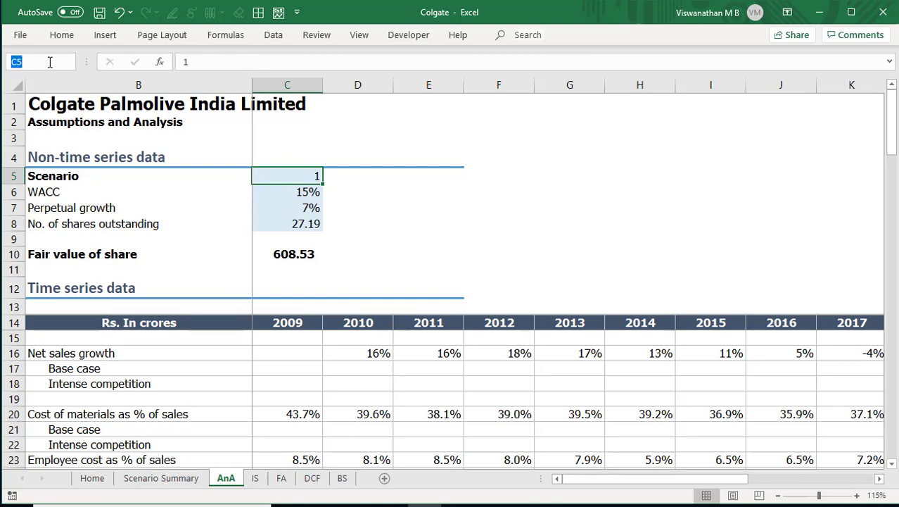
text(Scenario)
key(Return)
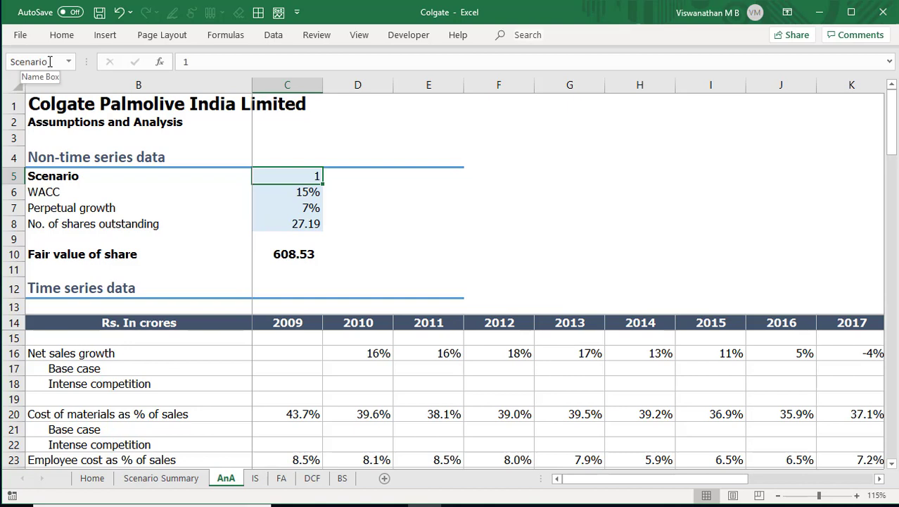
- Fill the 2019E to 2023E Net sales growth cells M16:Q16 with the formula =INDEX(M17:M18,Scenario)
click(705, 358)
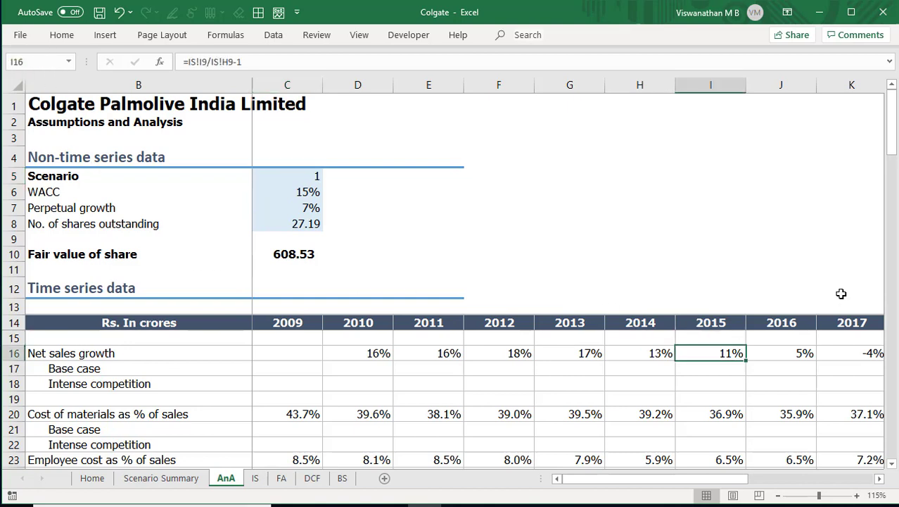
key(Right)
key(Right)
key(Right)
key(Right)
key(Right)
key(Right)
key(Right)
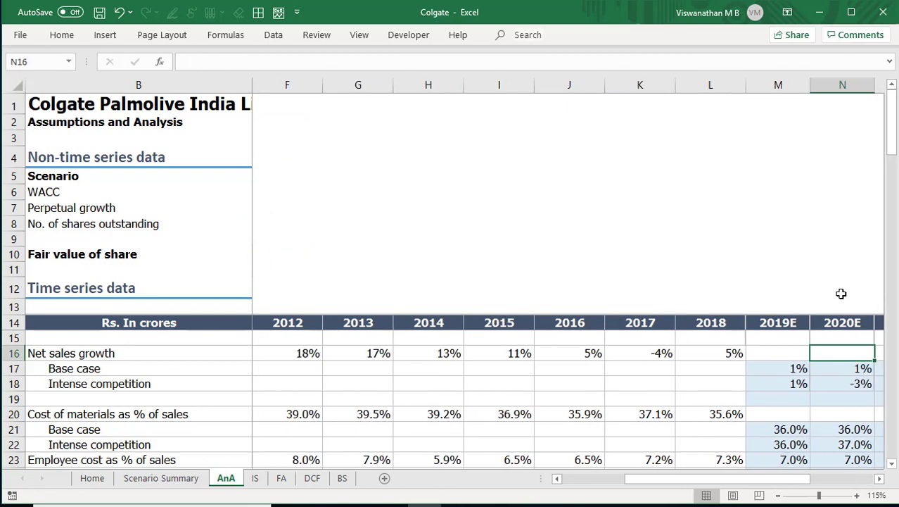
key(Left)
key(Left)
key(Left)
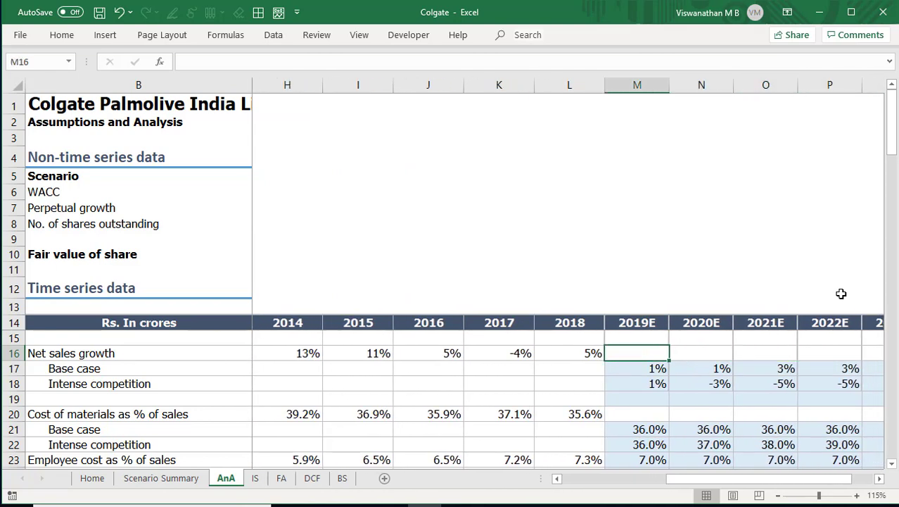
key(Down)
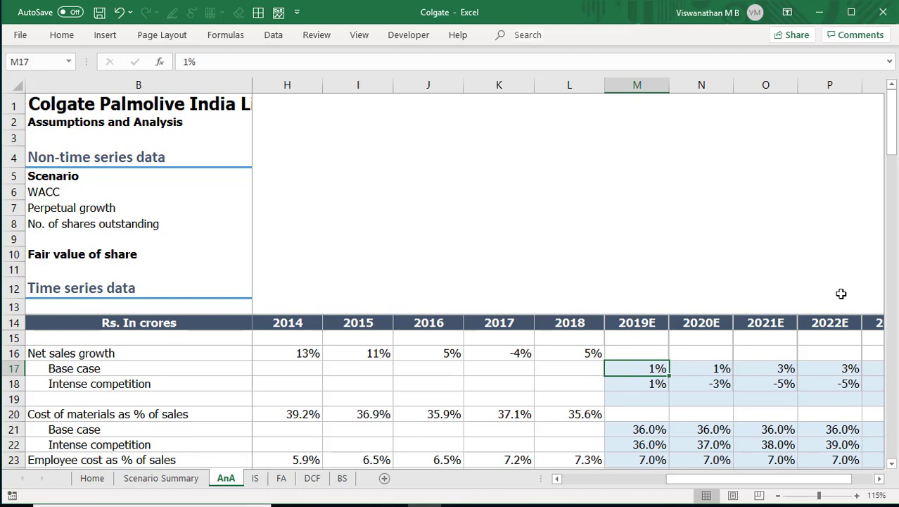
key(Up)
text(=)
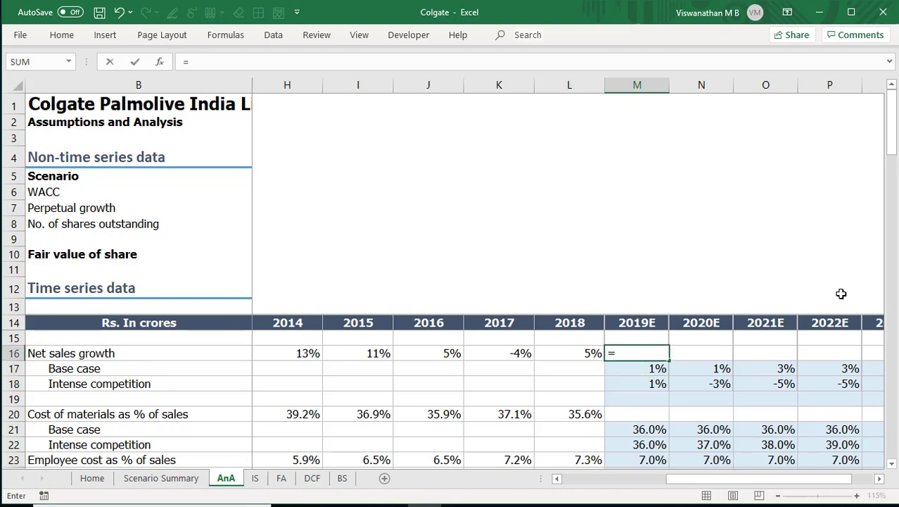
text(index)
key(Tab)
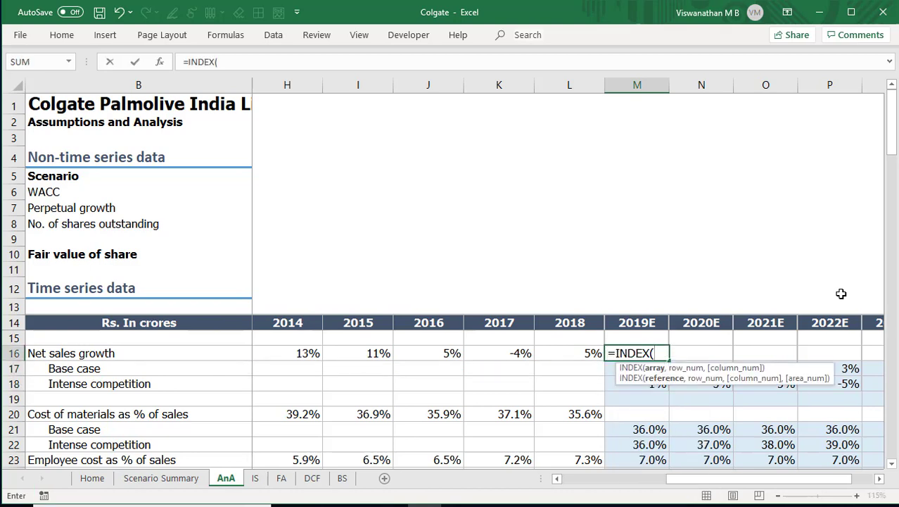
drag(654, 369, 646, 388)
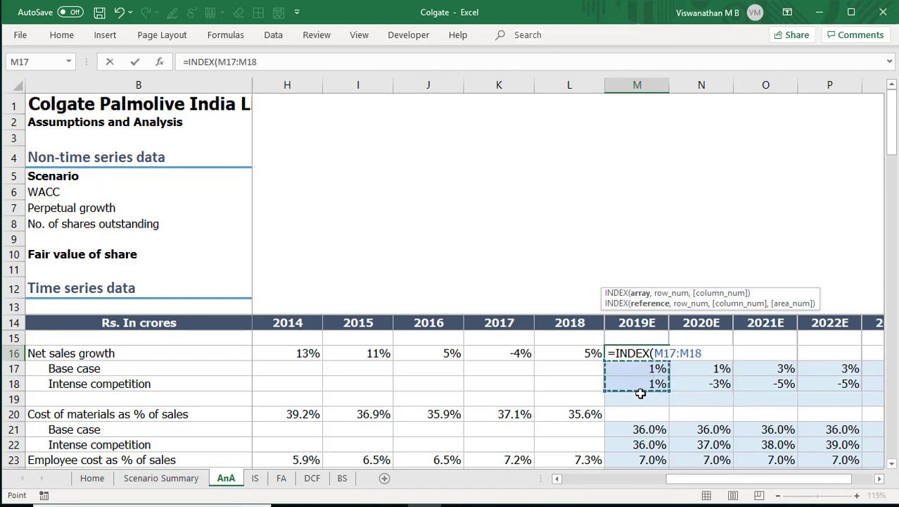
text(,)
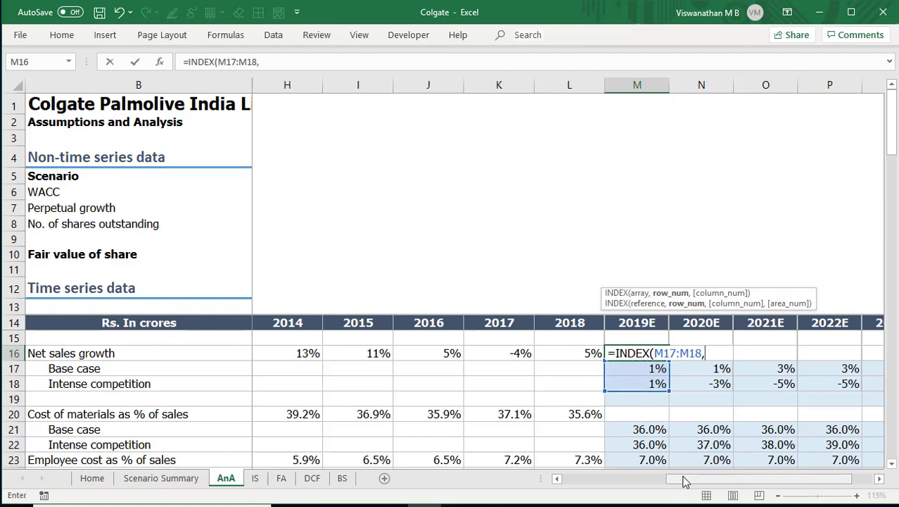
drag(687, 481, 581, 480)
click(308, 176)
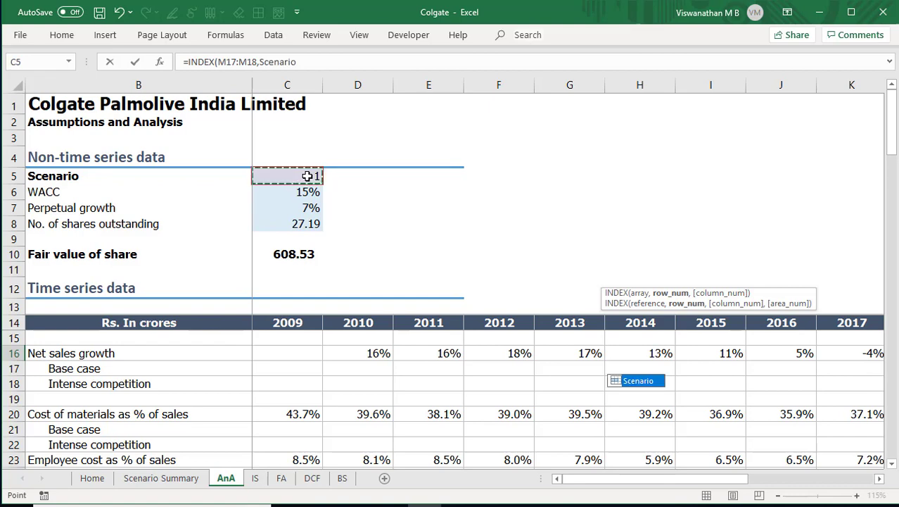
text())
key(ctrl+Return)
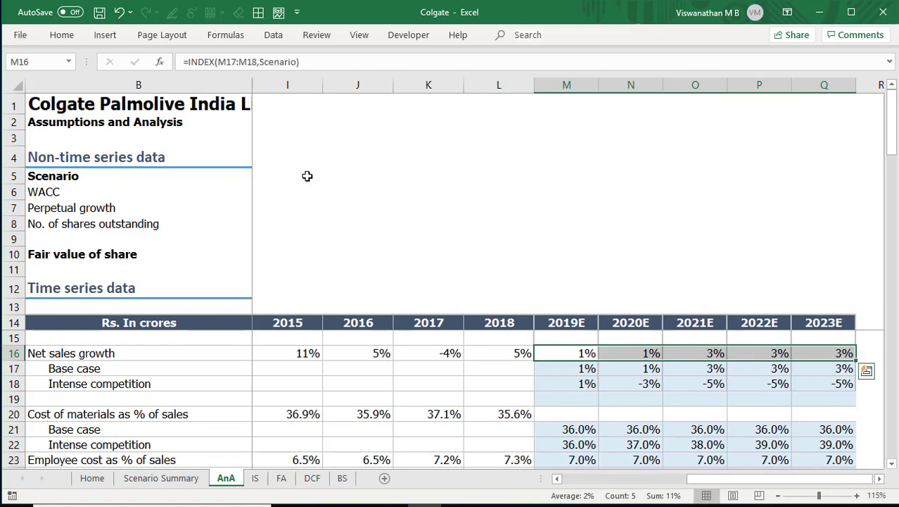
- Copy the Net sales growth INDEX formulas into M20:Q20 of Cost of materials as % of sales
key(ctrl+c)
key(Down)
key(Down)
key(Down)
key(Down)
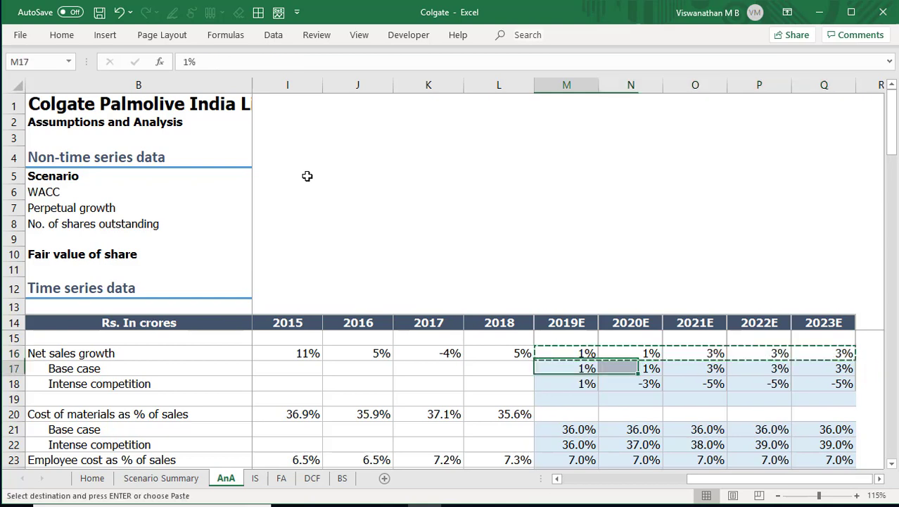
key(Return)
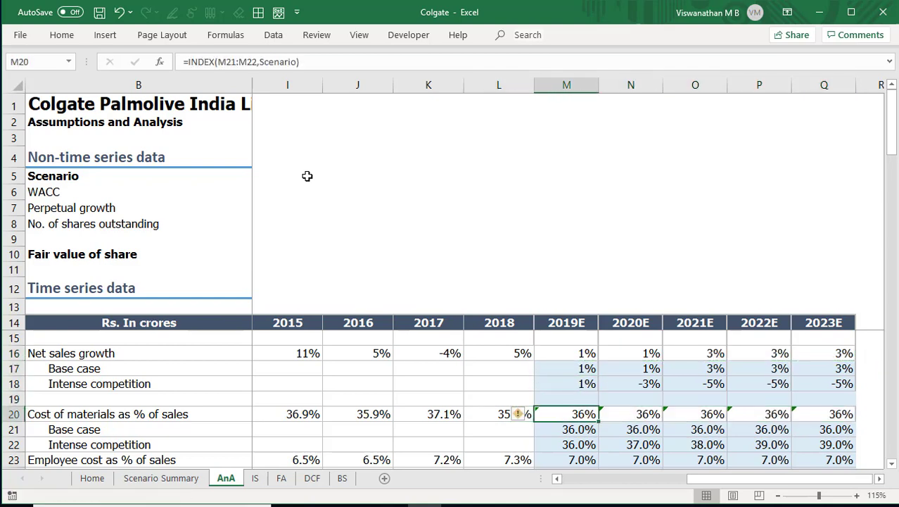
- Examine the copied INDEX formula in M20, checking its array range and its reference to the Scenario name
key(F2)
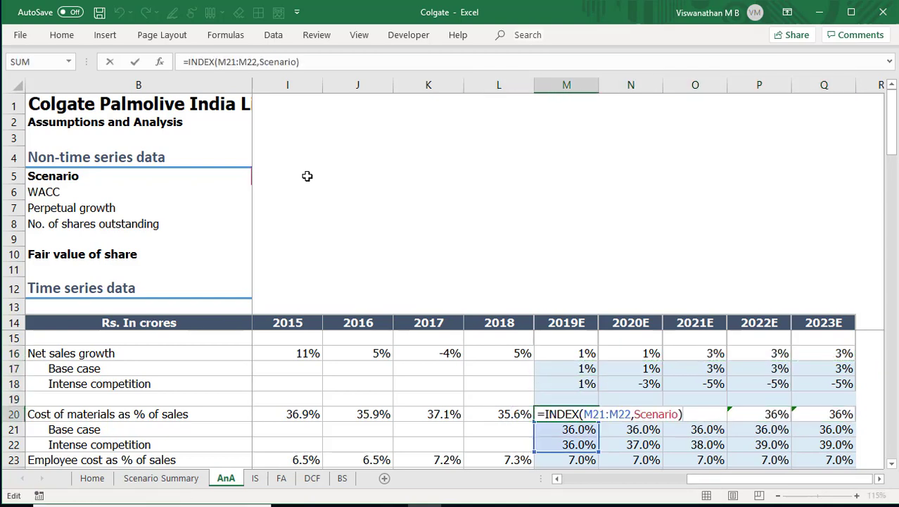
key(Escape)
key(Down)
key(shift+Down)
key(Up)
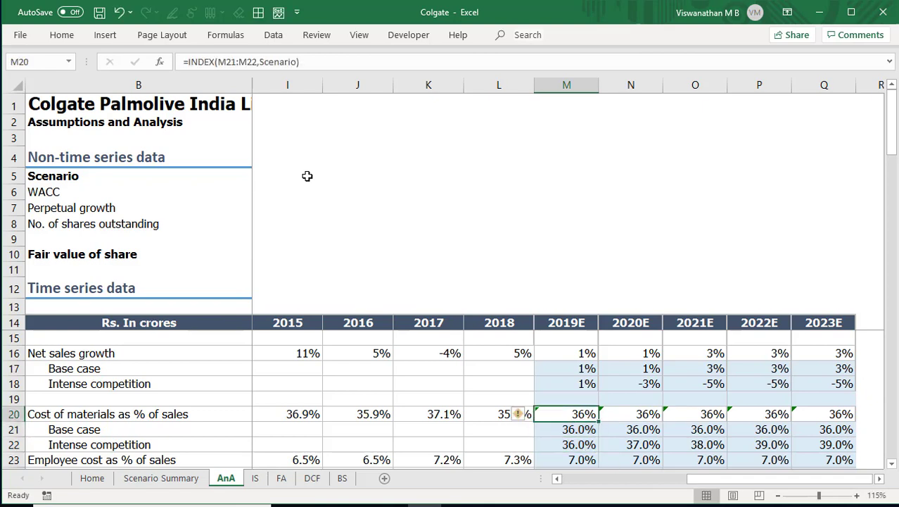
key(F2)
key(Left)
key(shift+Left)
key(shift+Left)
key(shift+Left)
key(shift+Left)
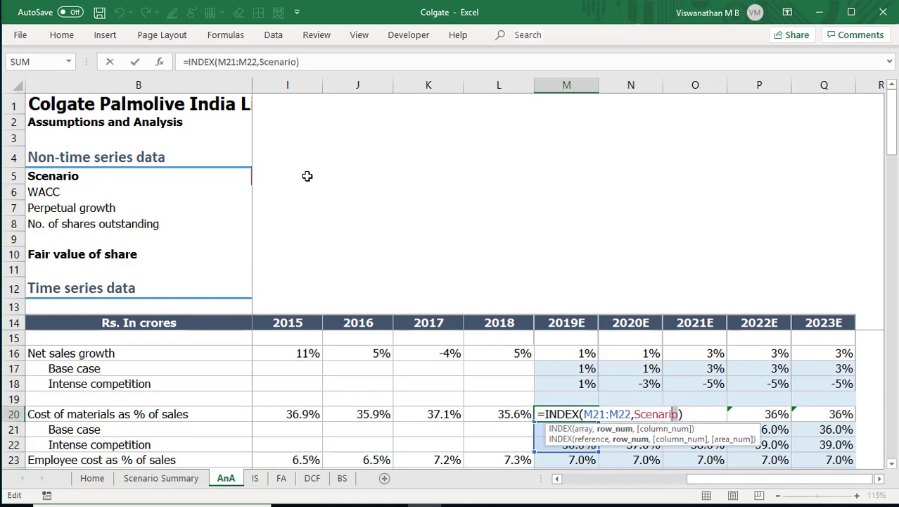
key(Return)
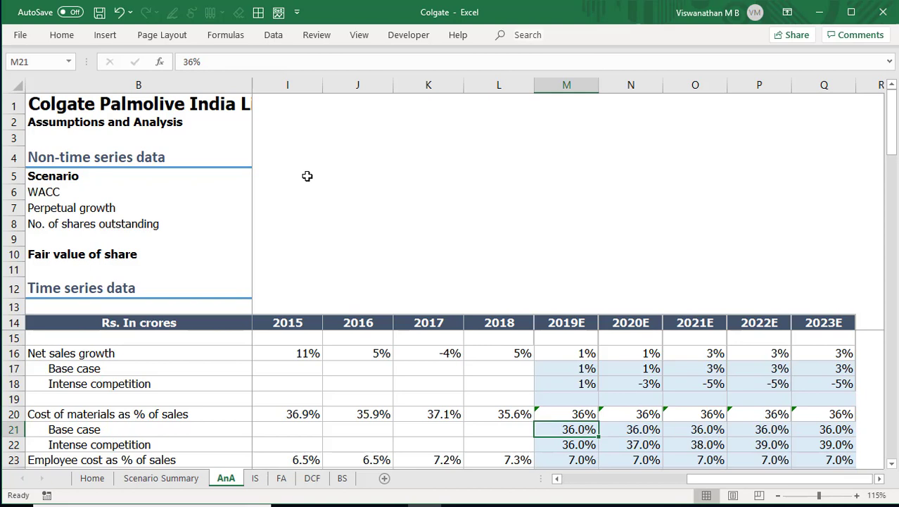
key(Up)
- Test the selector by switching the scenario number in C5 to 2 and back to 1
click(121, 169)
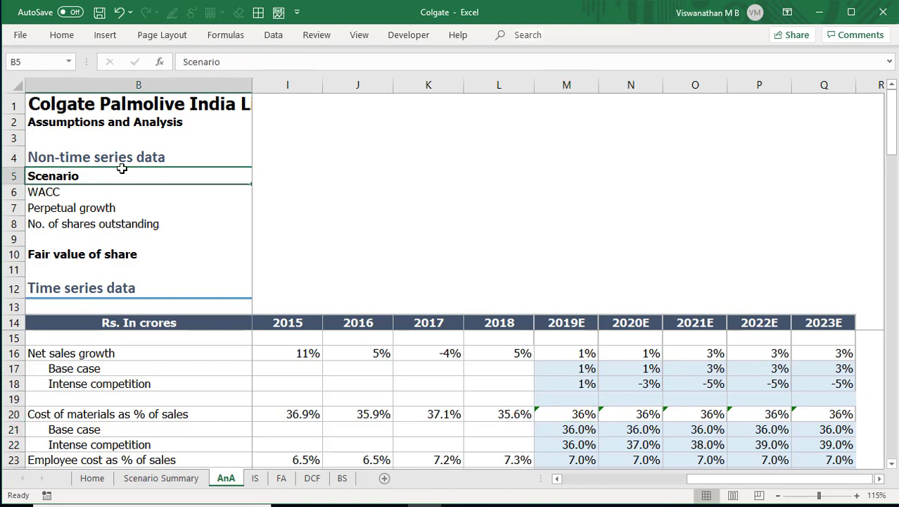
key(Right)
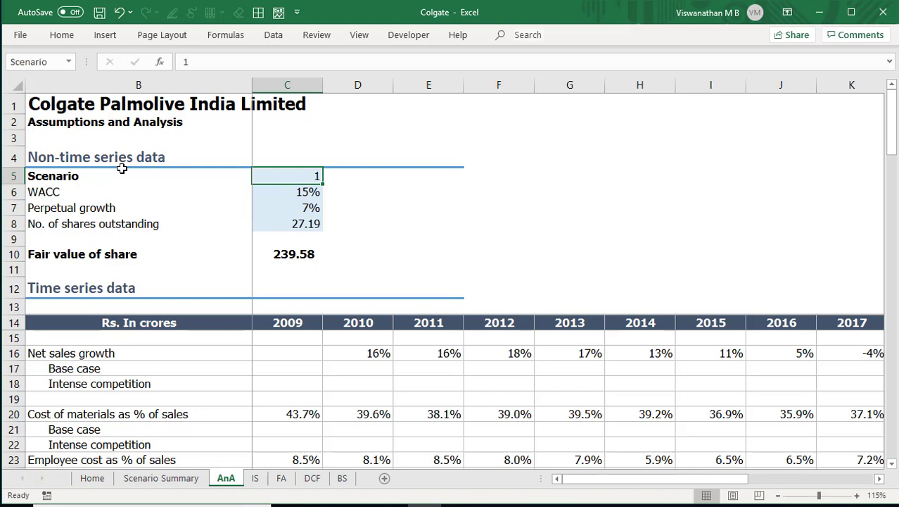
text(2)
key(Return)
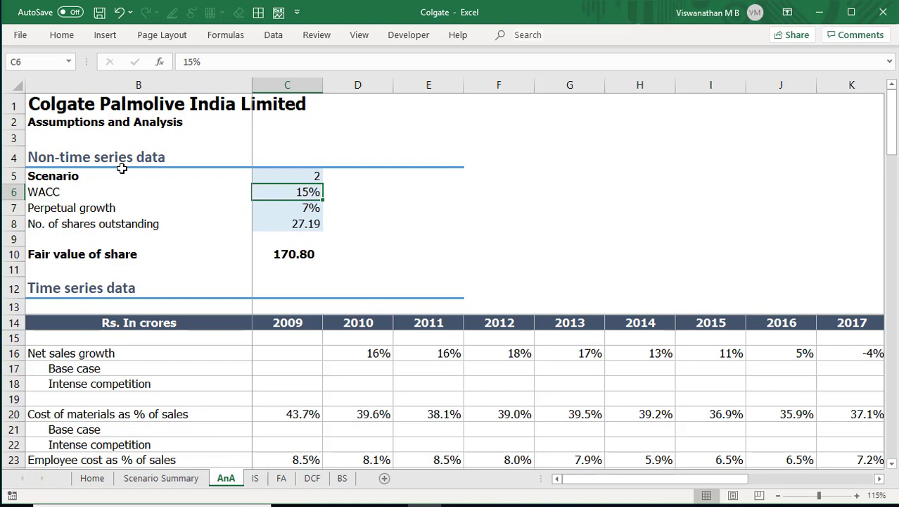
key(Up)
text(1)
key(Return)
key(shift+Return)
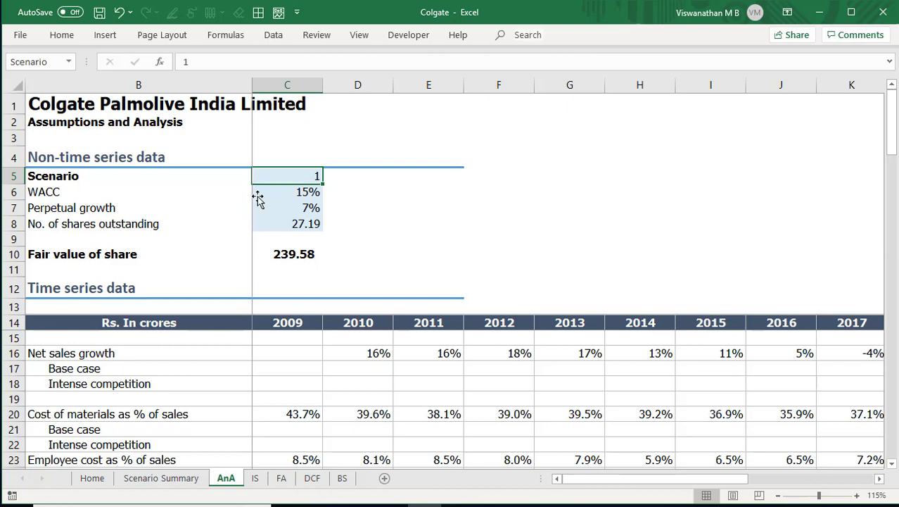
- Try the invalid scenario number 4 in C5 and restore it to 1
text(4)
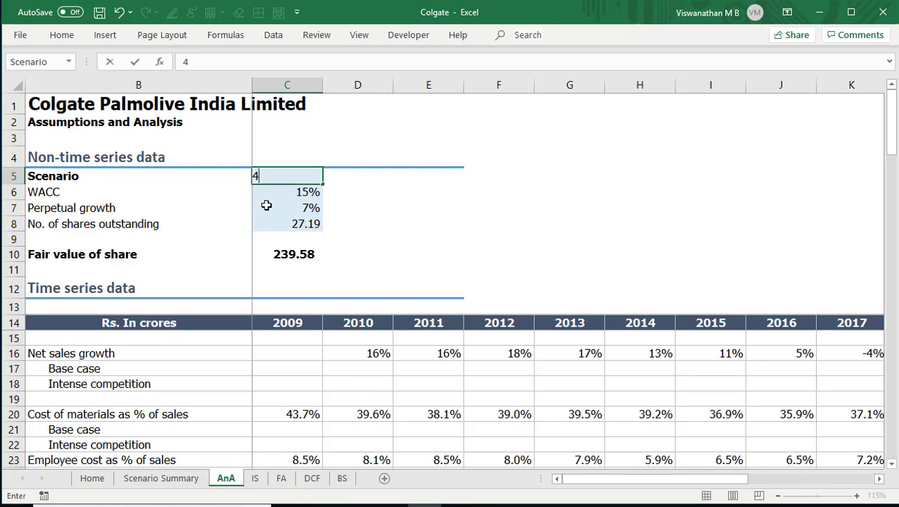
key(Return)
key(Up)
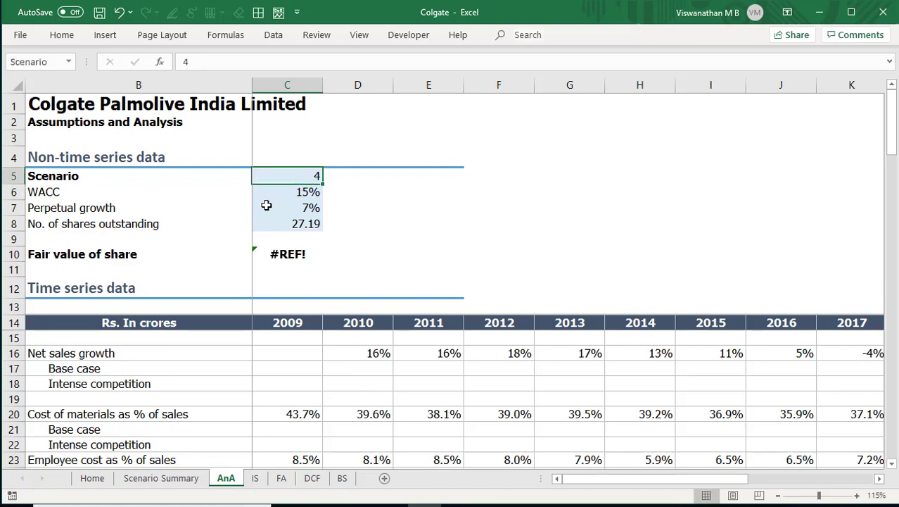
text(1)
key(Return)
key(Up)
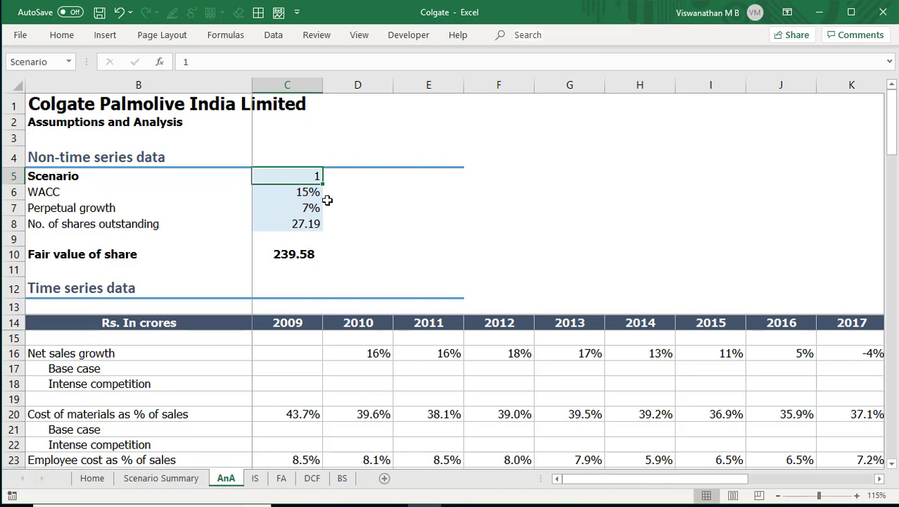
- Apply data validation to the Scenario cell C5 as a list with source 1,2, and open its list of choices
click(273, 34)
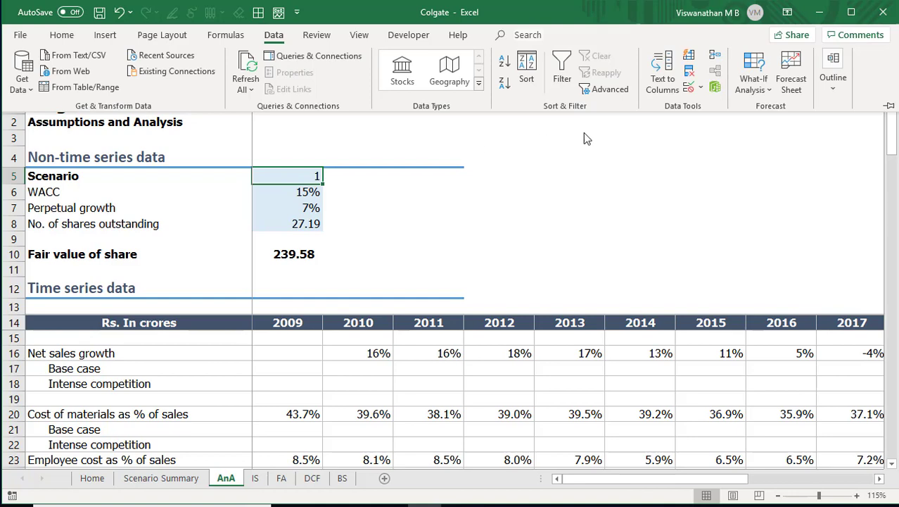
click(690, 89)
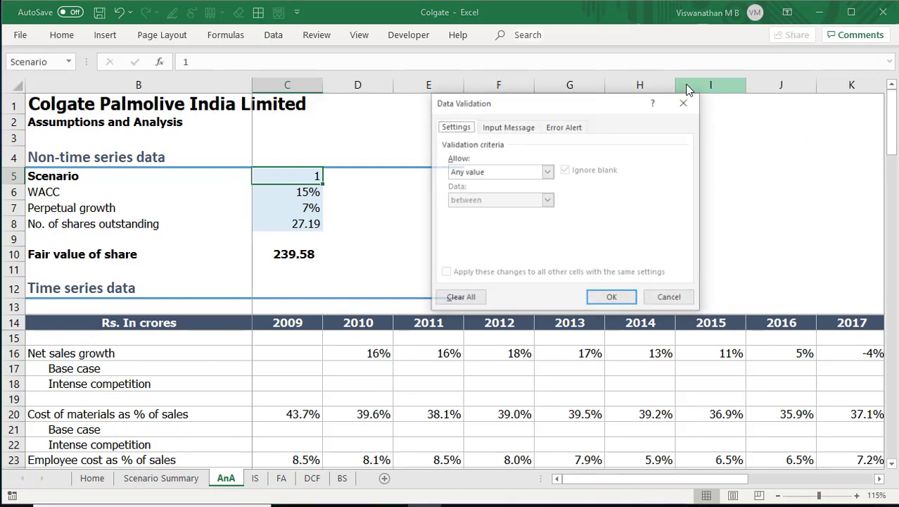
click(481, 173)
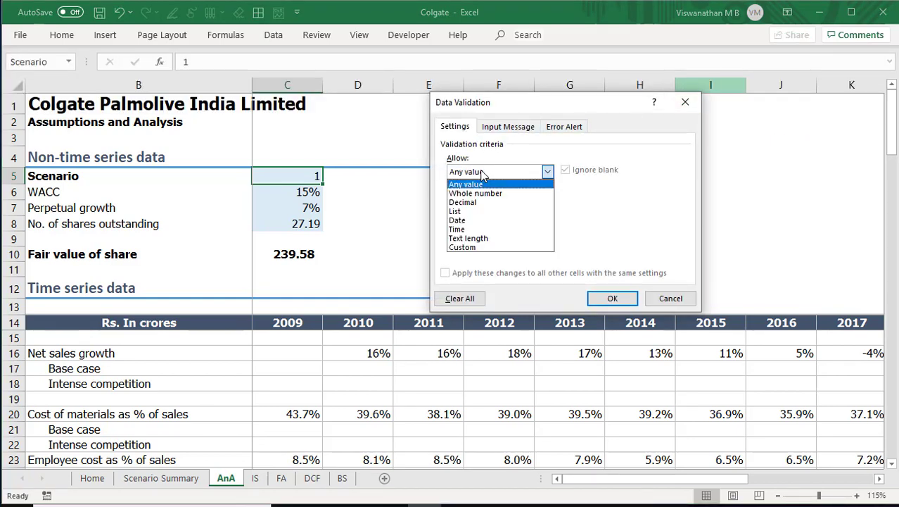
click(482, 212)
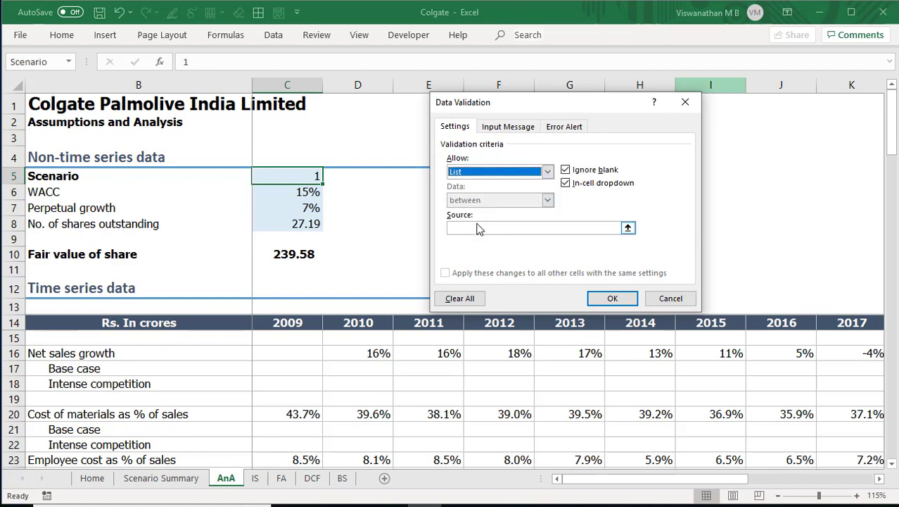
click(478, 227)
text(1,2)
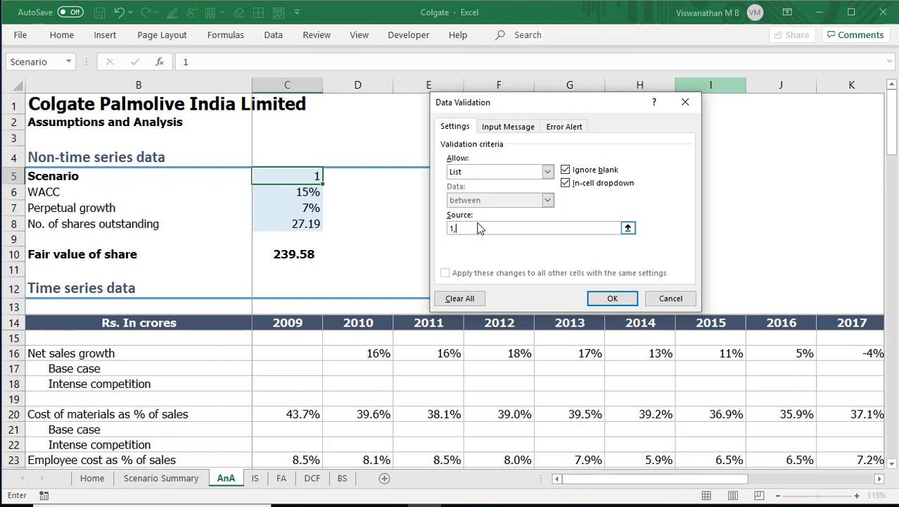
click(610, 304)
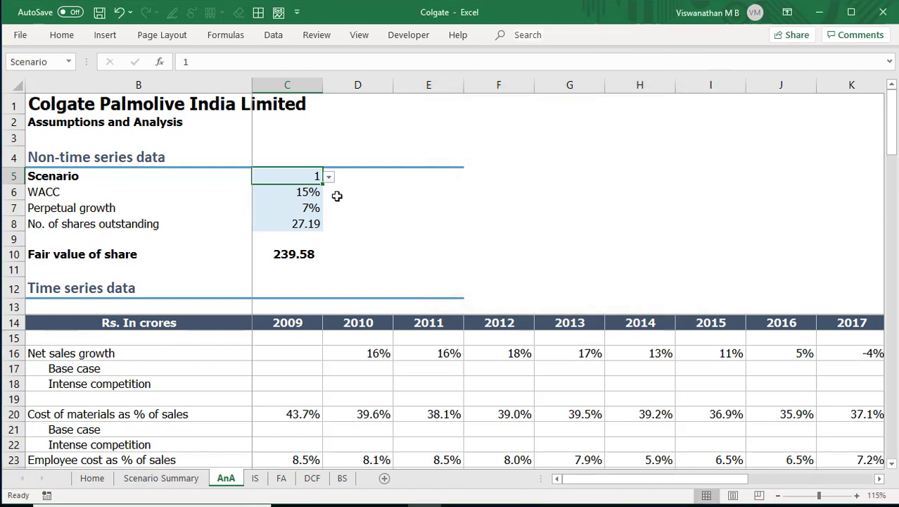
click(328, 177)
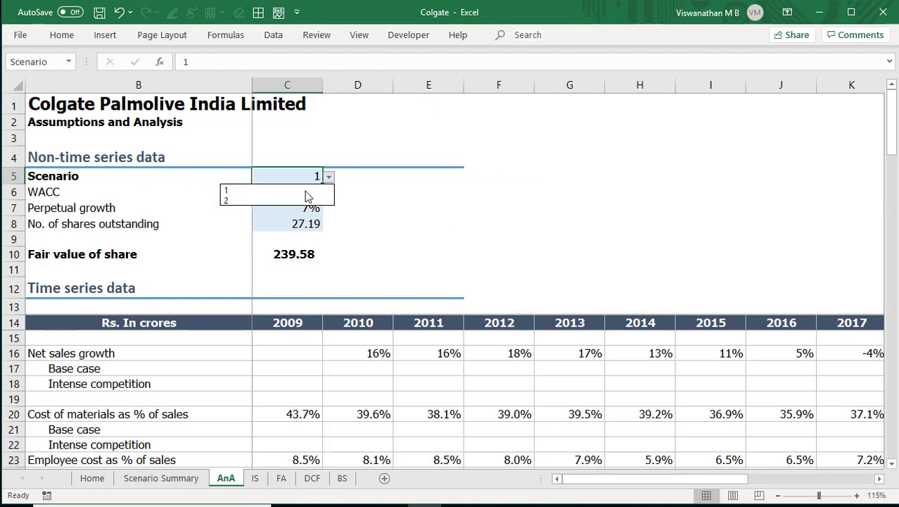
- Test the validation of Scenario cell C5 by picking 1 from its list and trying the invalid value 3
click(308, 189)
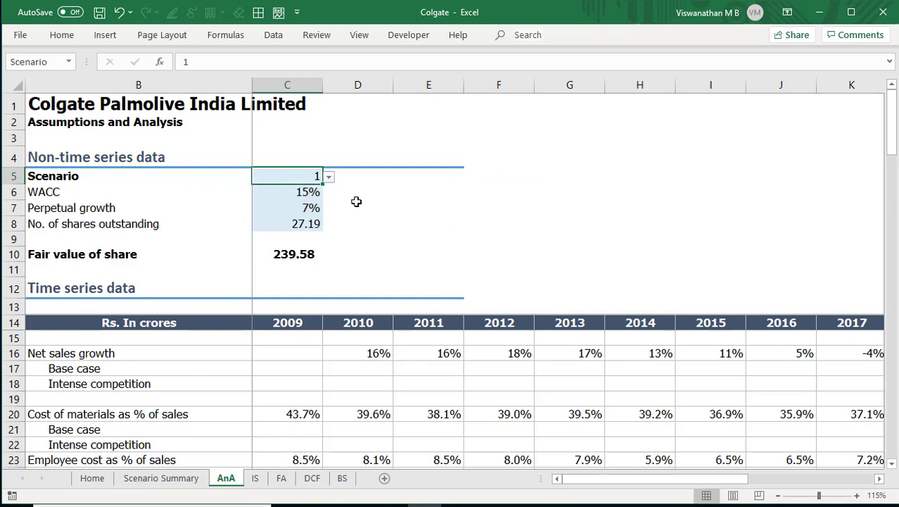
text(3)
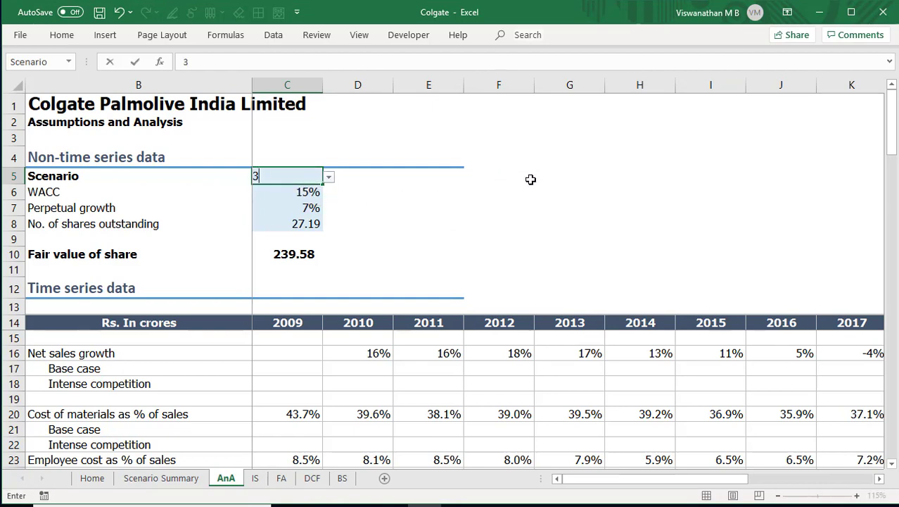
key(Return)
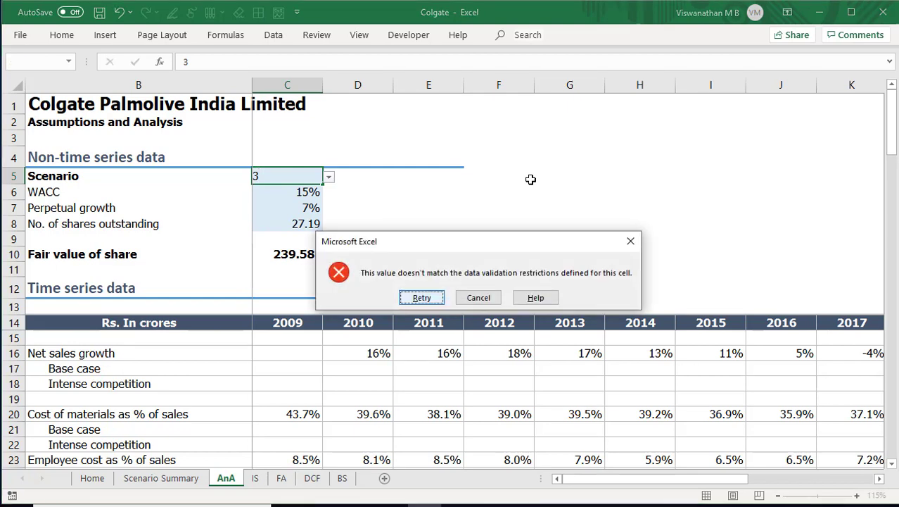
key(Escape)
- Add a two-line input message to C5's data validation reading "1 - Base case" and "2 - Intense competition"
click(271, 35)
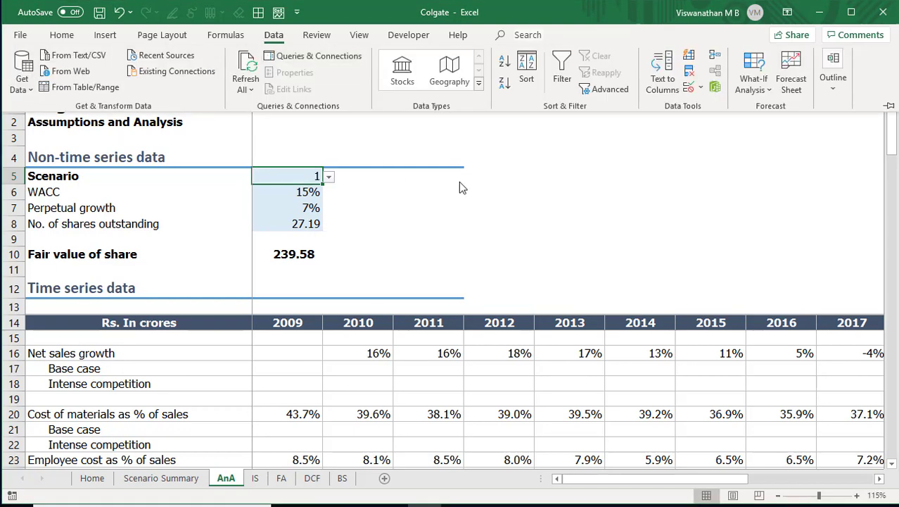
click(689, 88)
click(518, 126)
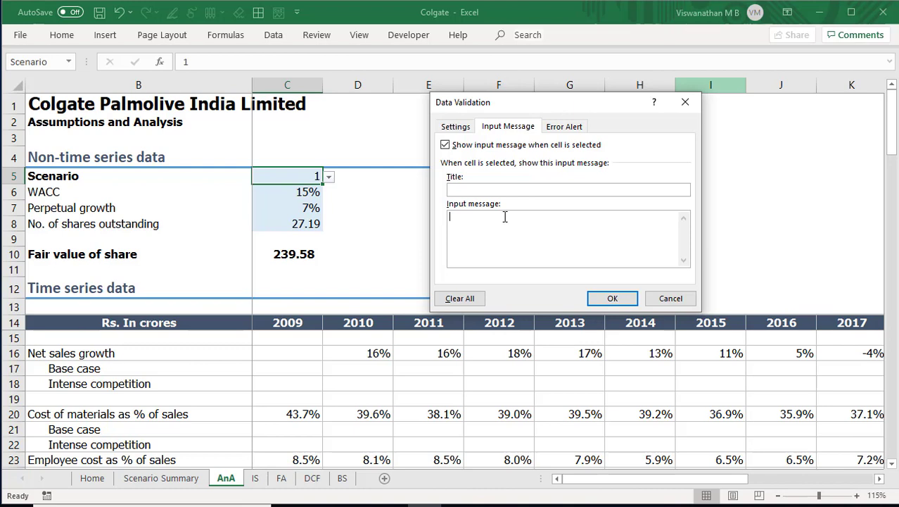
text(1 - Base case)
key(Return)
text(2 - Intense competition)
- Set the validation's error message to "Pls choose a scenario value from the drop down" and apply the validation
click(565, 126)
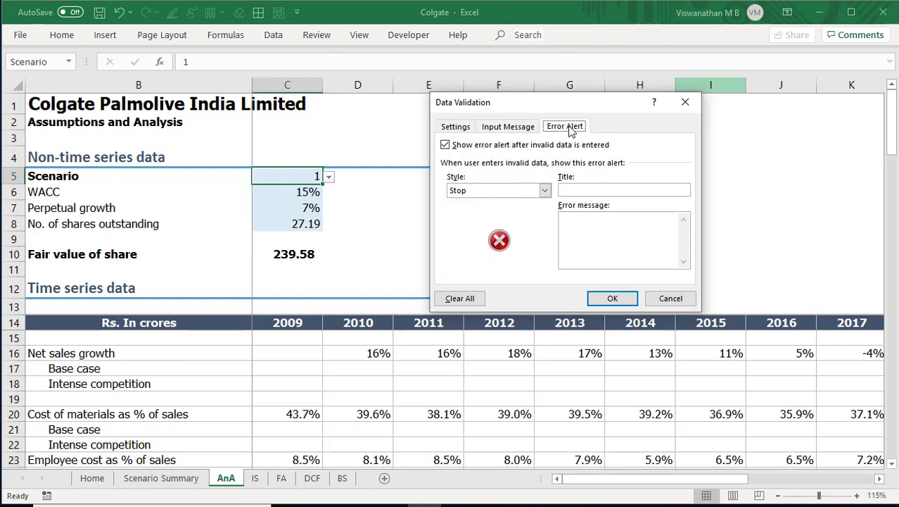
click(598, 235)
text(Pls choose a scenario value fro)
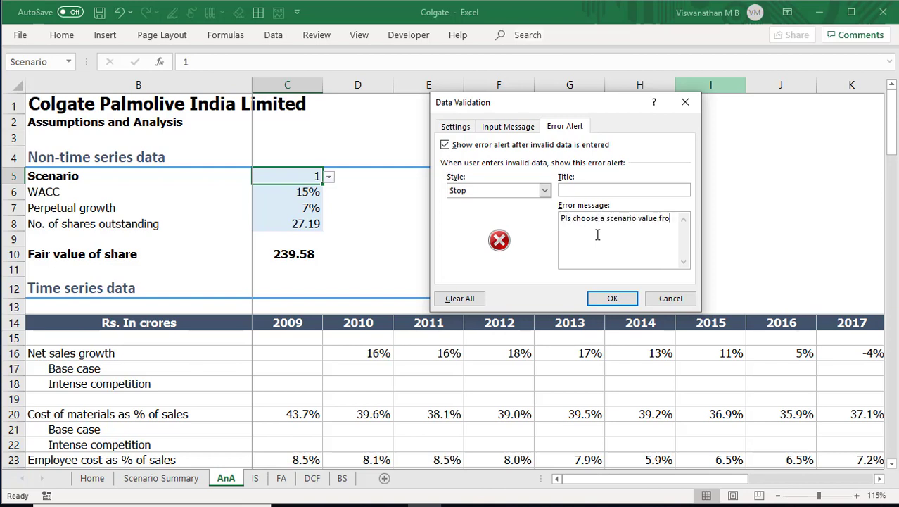
text(m the drop down)
key(Return)
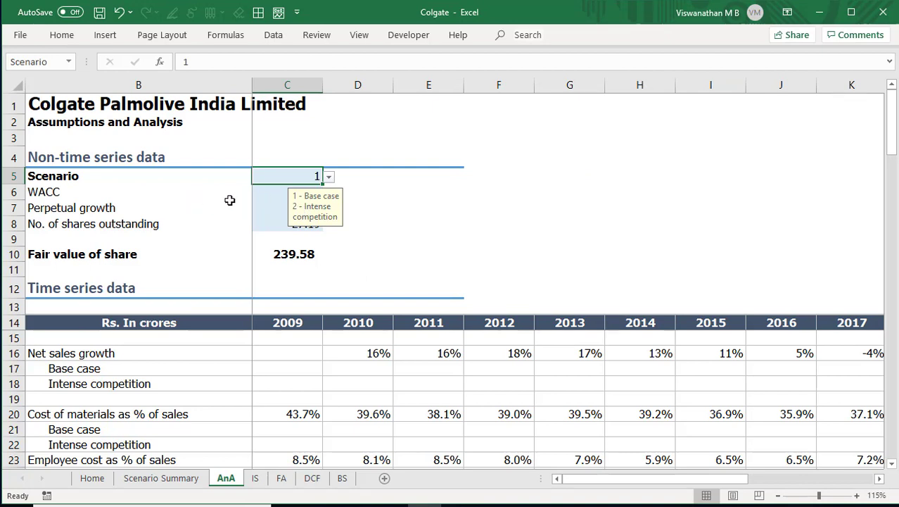
- Check the input message and custom error alert by reselecting C5, picking scenario 1 and trying the invalid value 3
click(330, 181)
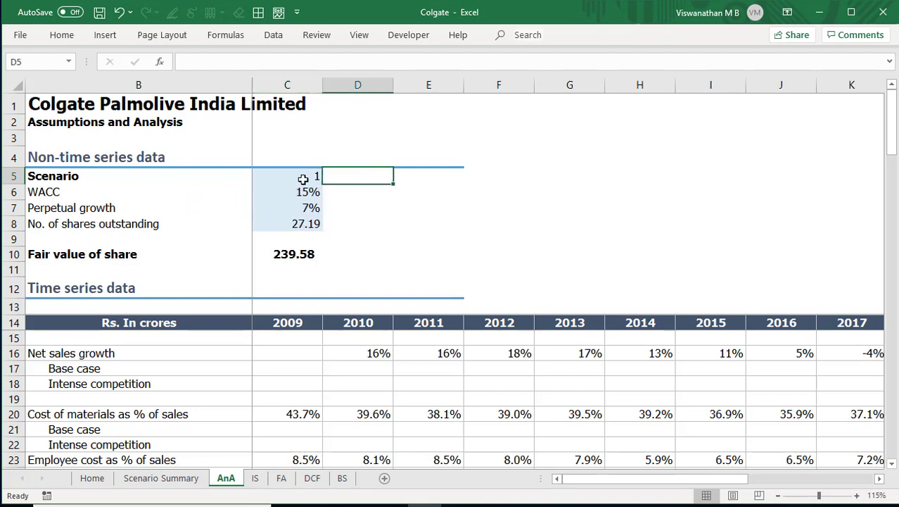
click(303, 177)
click(329, 177)
click(305, 190)
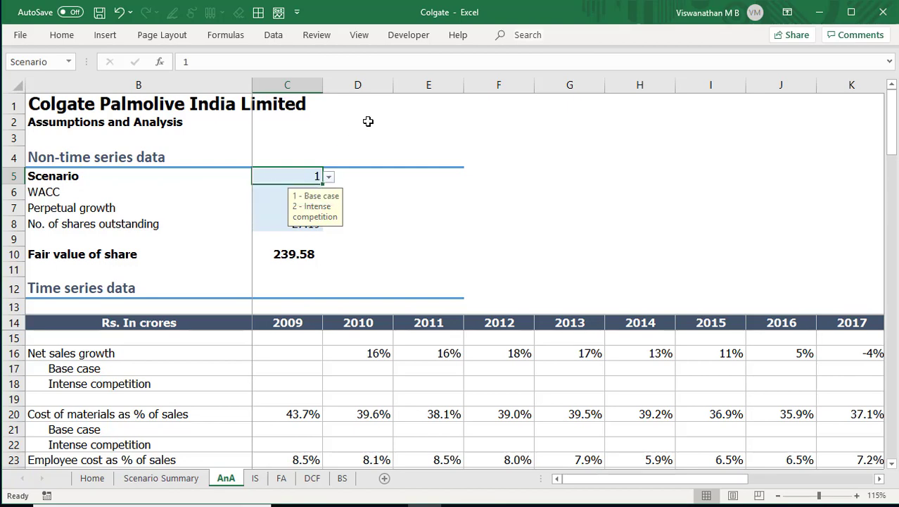
text(3)
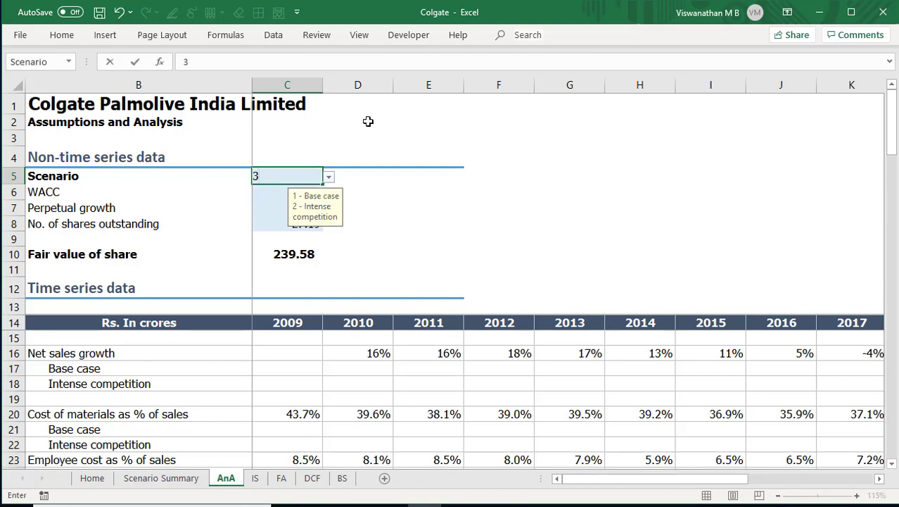
key(Return)
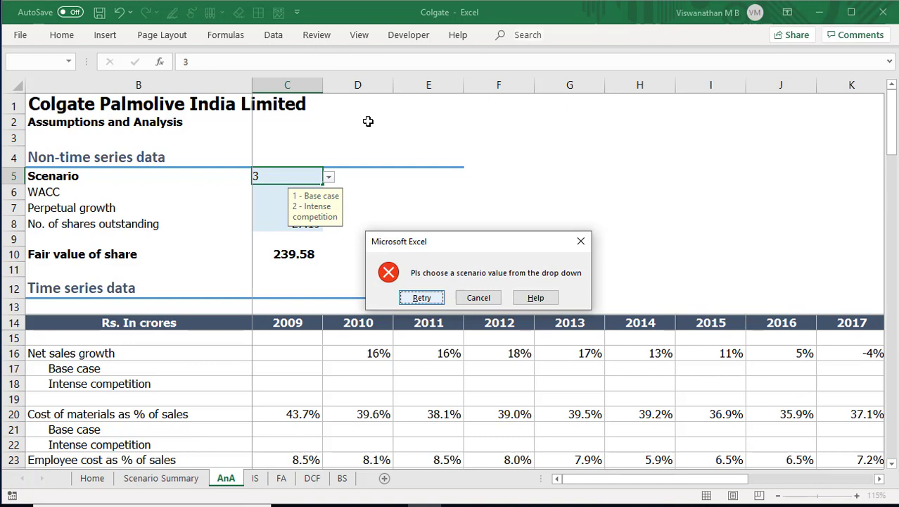
key(Escape)
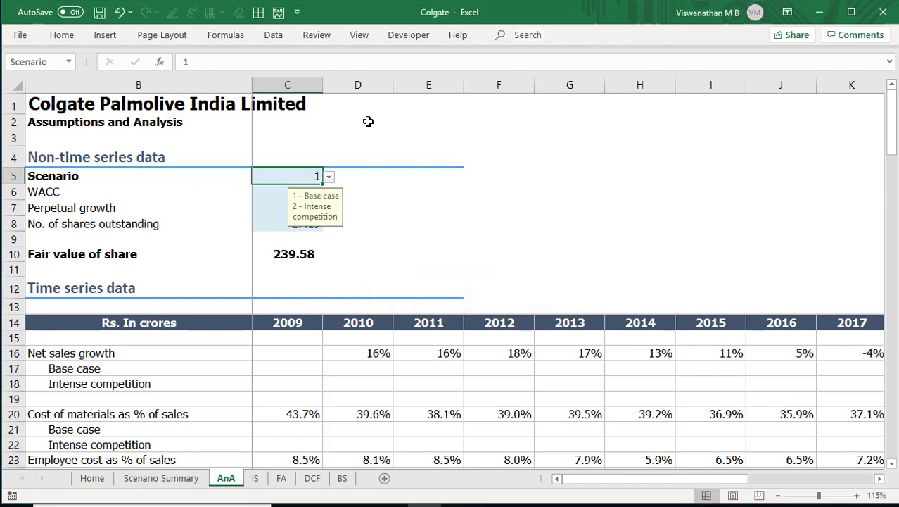
- Switch the Scenario cell C5 to 2 using its list of choices
click(329, 177)
click(281, 198)
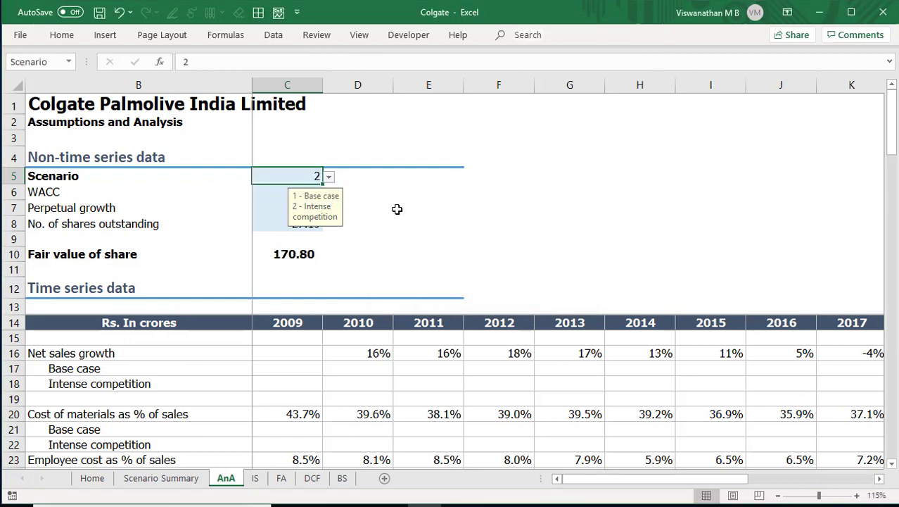